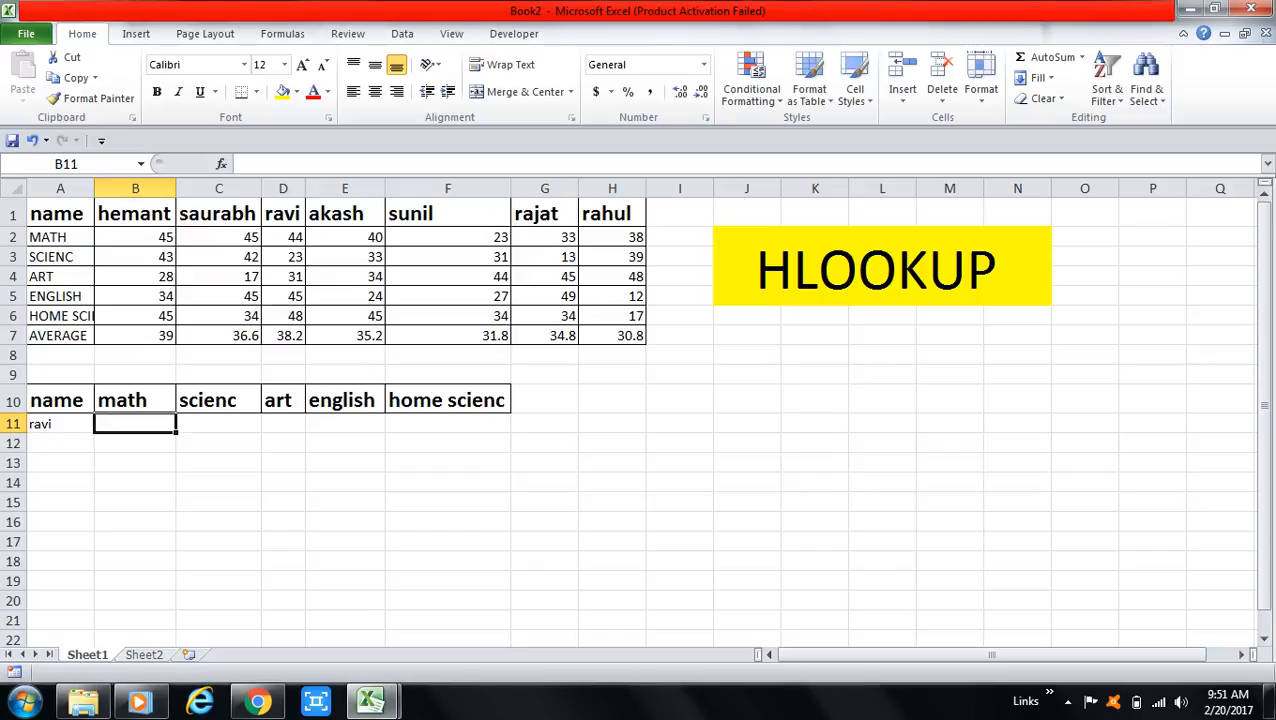
left_click(218, 424)
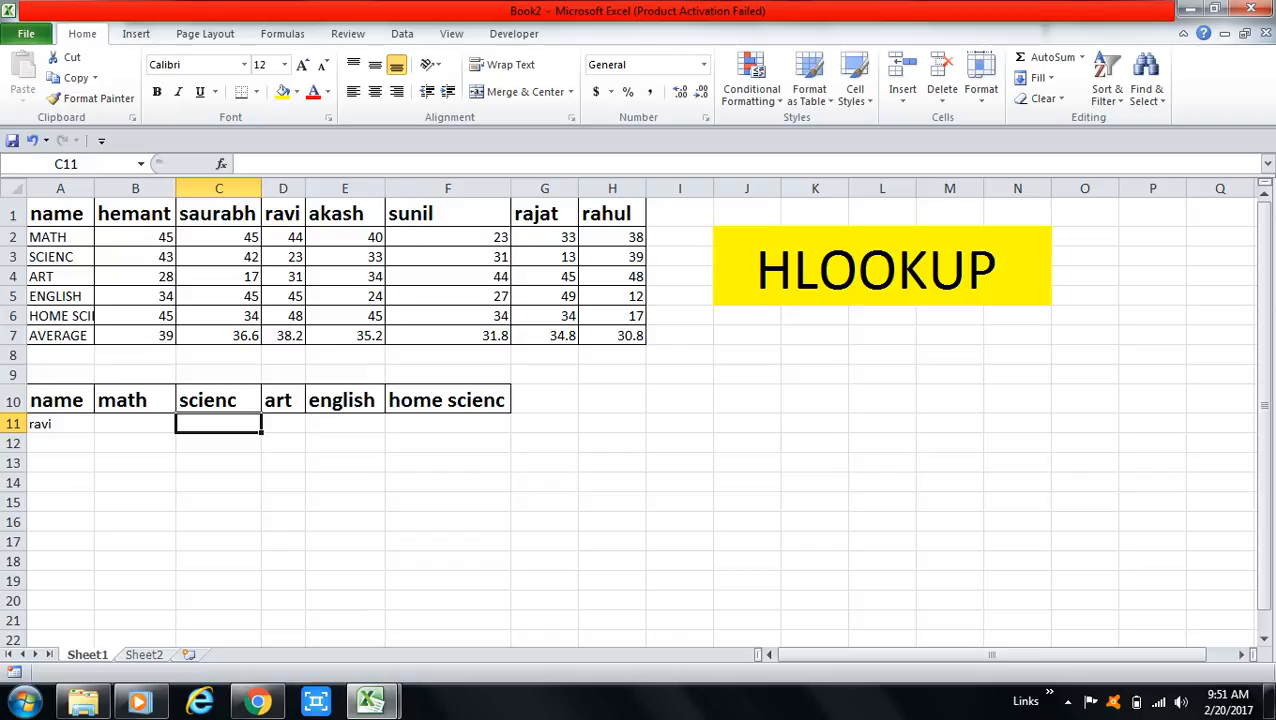
left_click(283, 424)
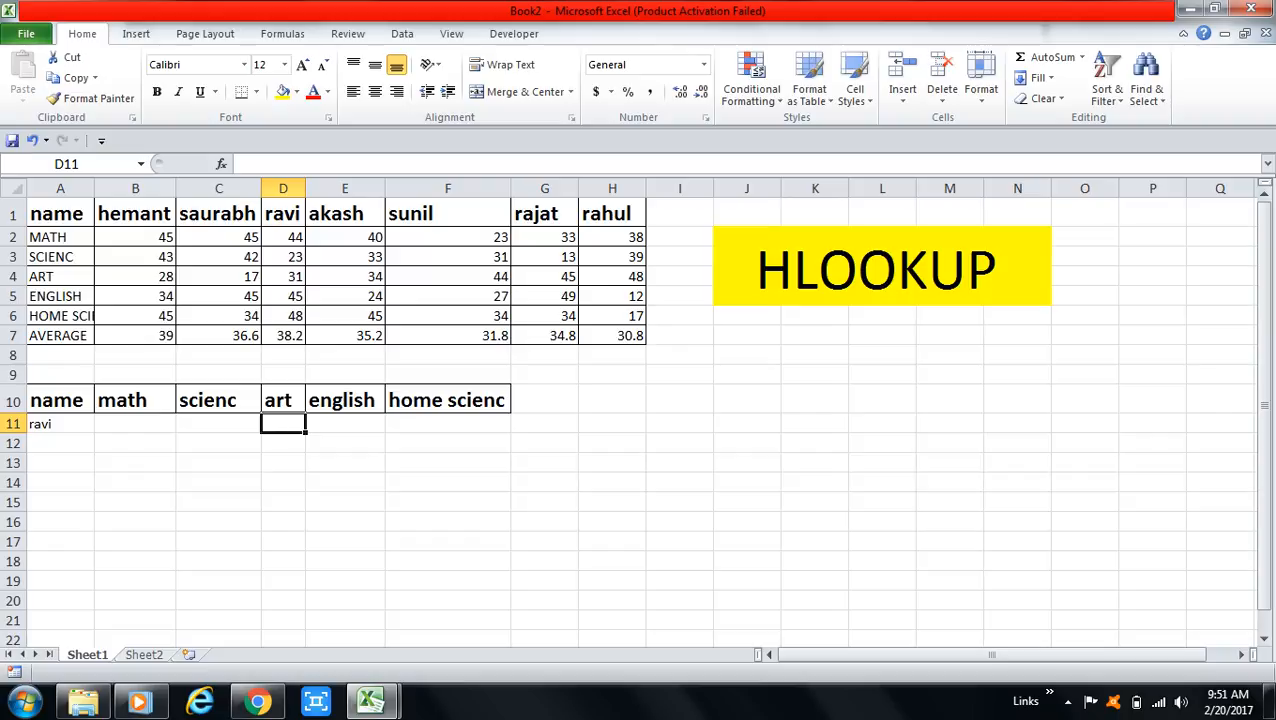
left_click(135, 424)
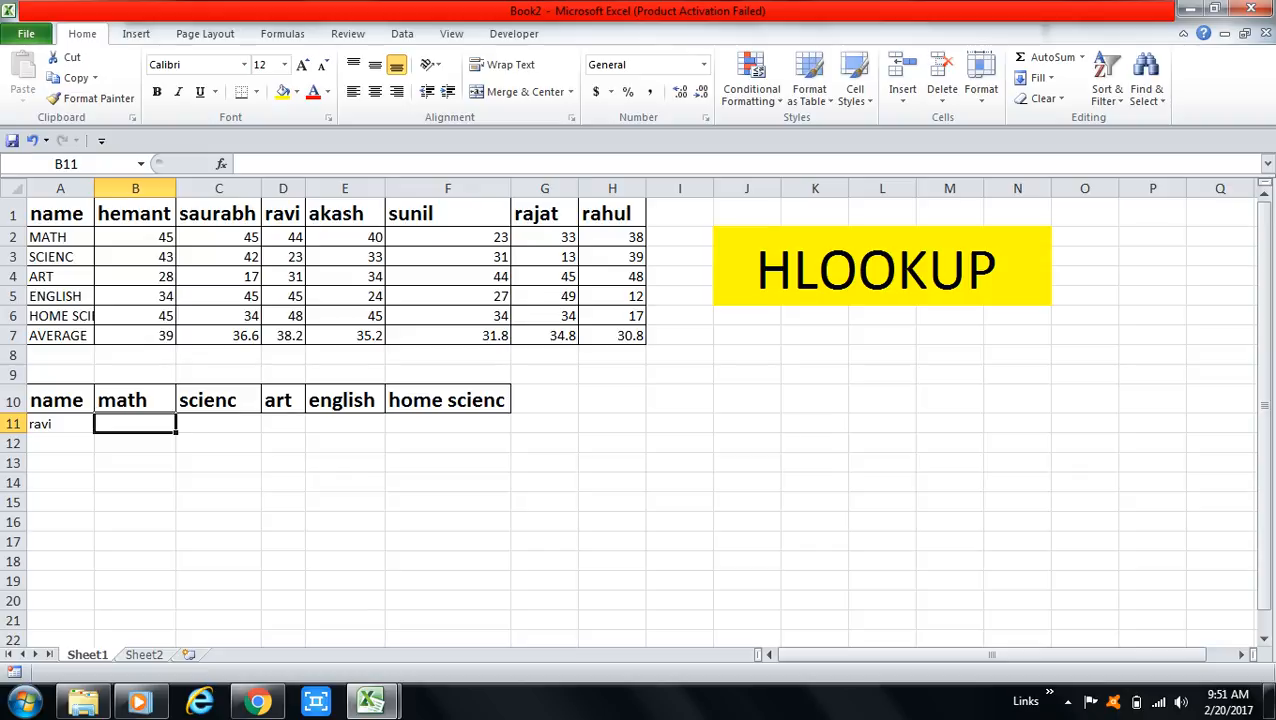
left_click(218, 424)
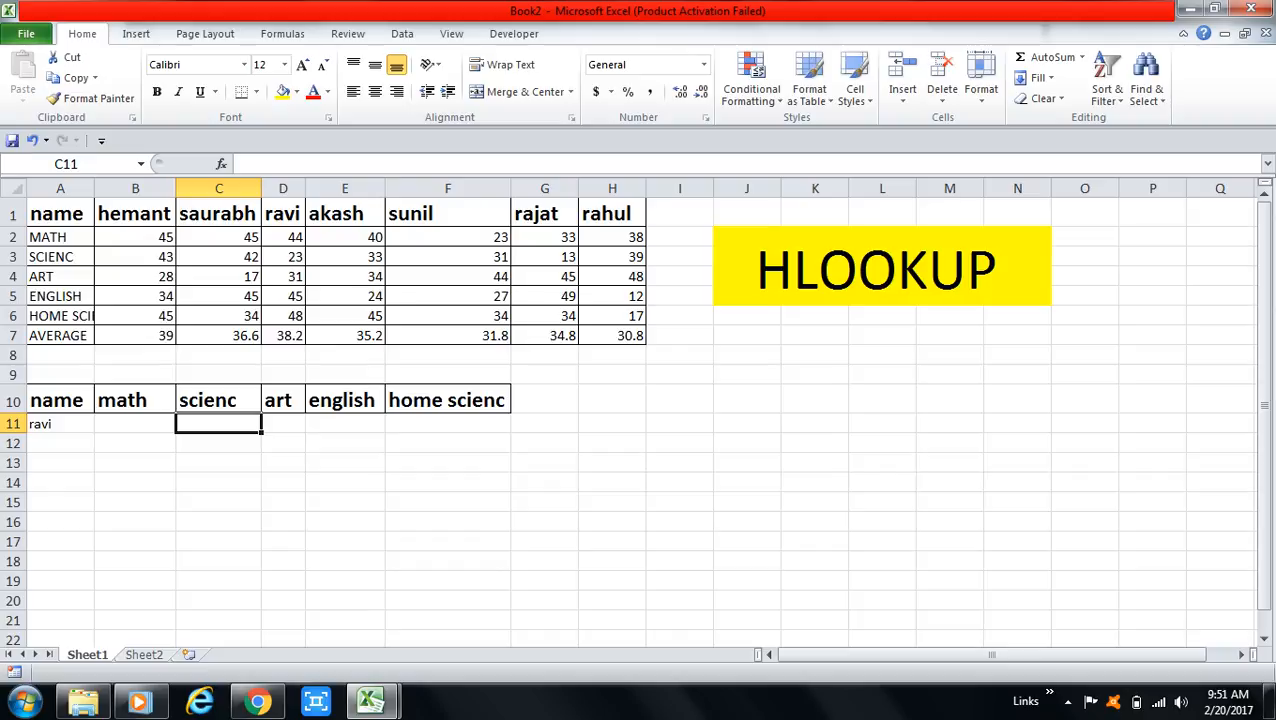
left_click(283, 424)
left_click(135, 424)
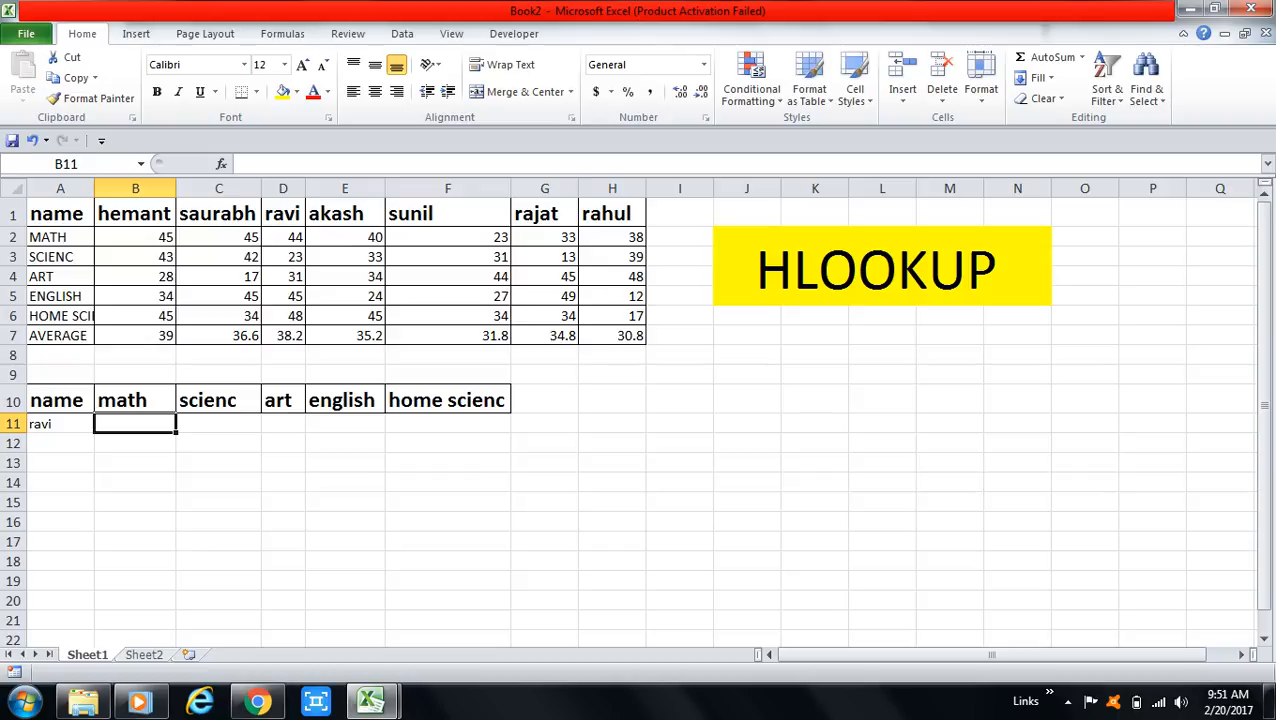
Replace the name in A11 with the first student's name from the marks table header.
left_click(60, 424)
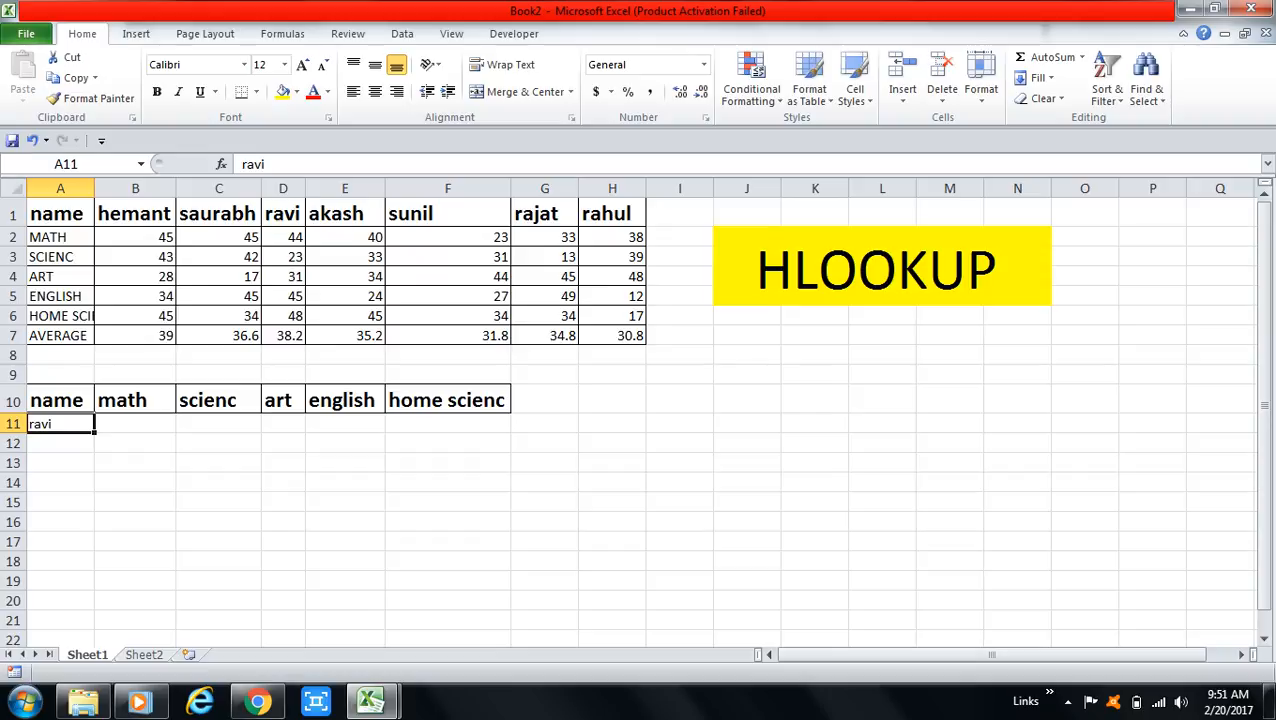
type("he")
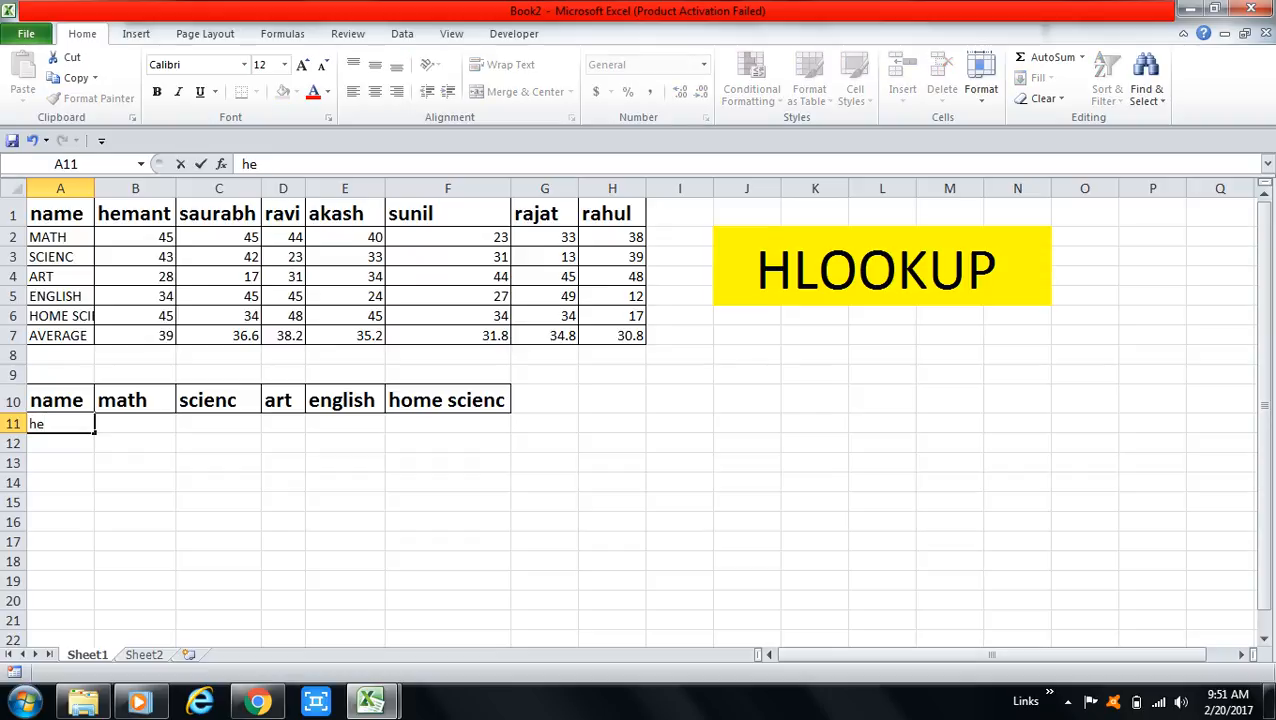
type("mant")
key("Tab")
Begin an HLOOKUP formula in B11 with A11 as lookup value and A1:H7 as table array.
type("=")
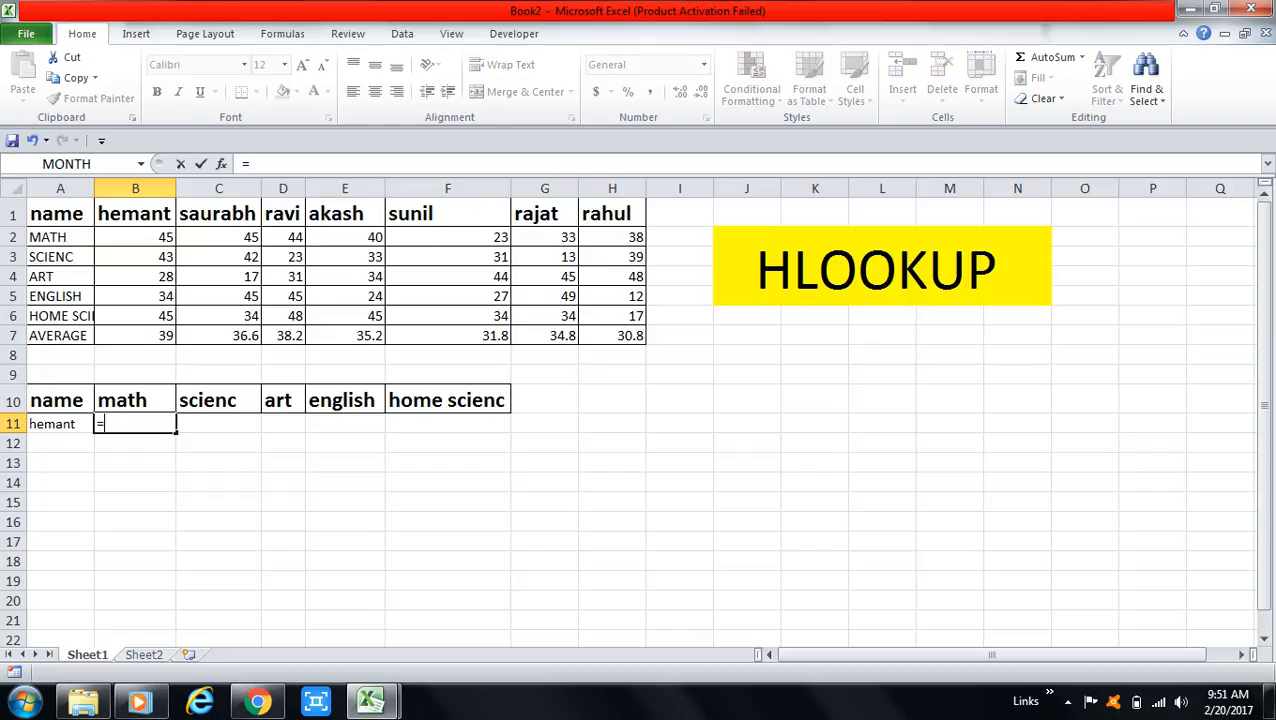
type("h")
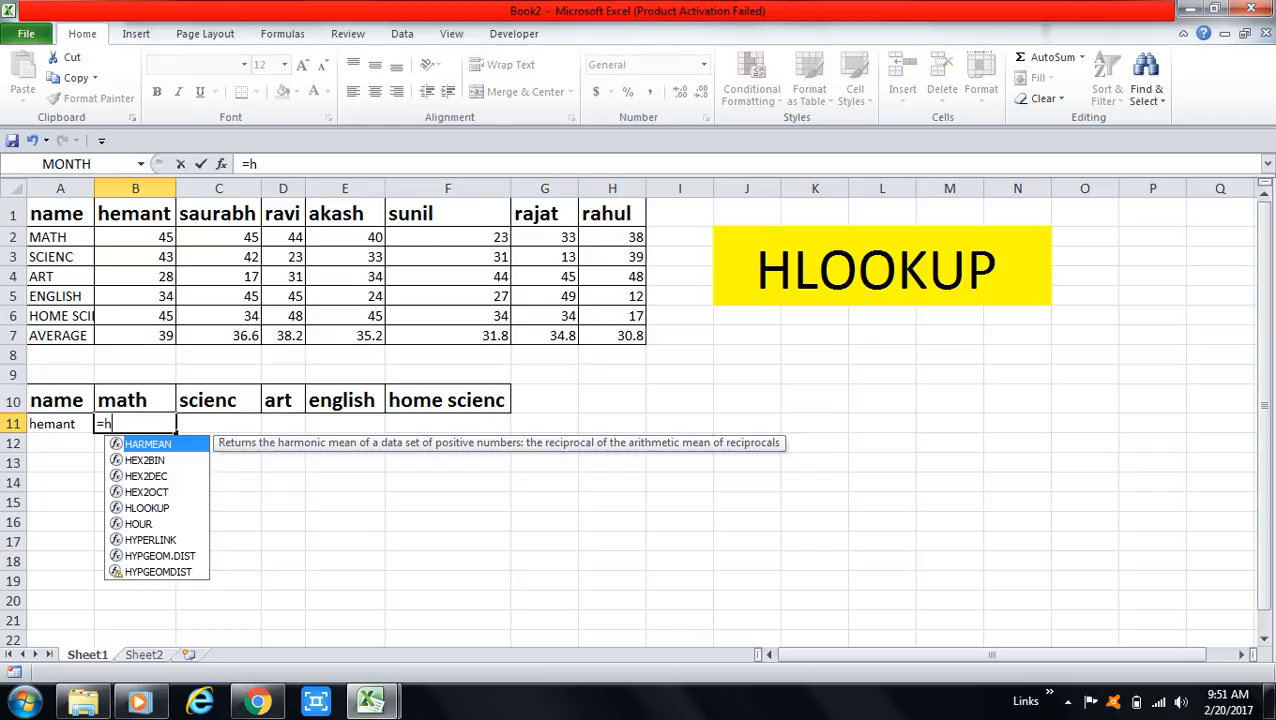
type("look")
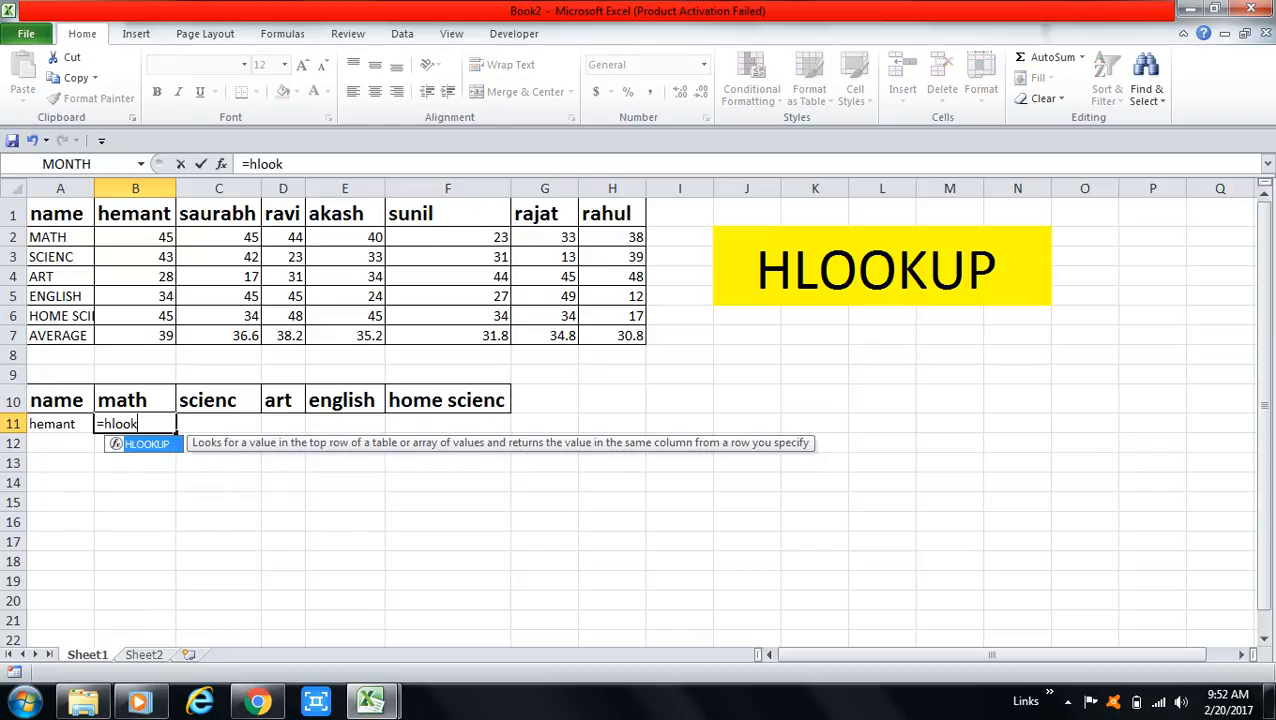
key("Tab")
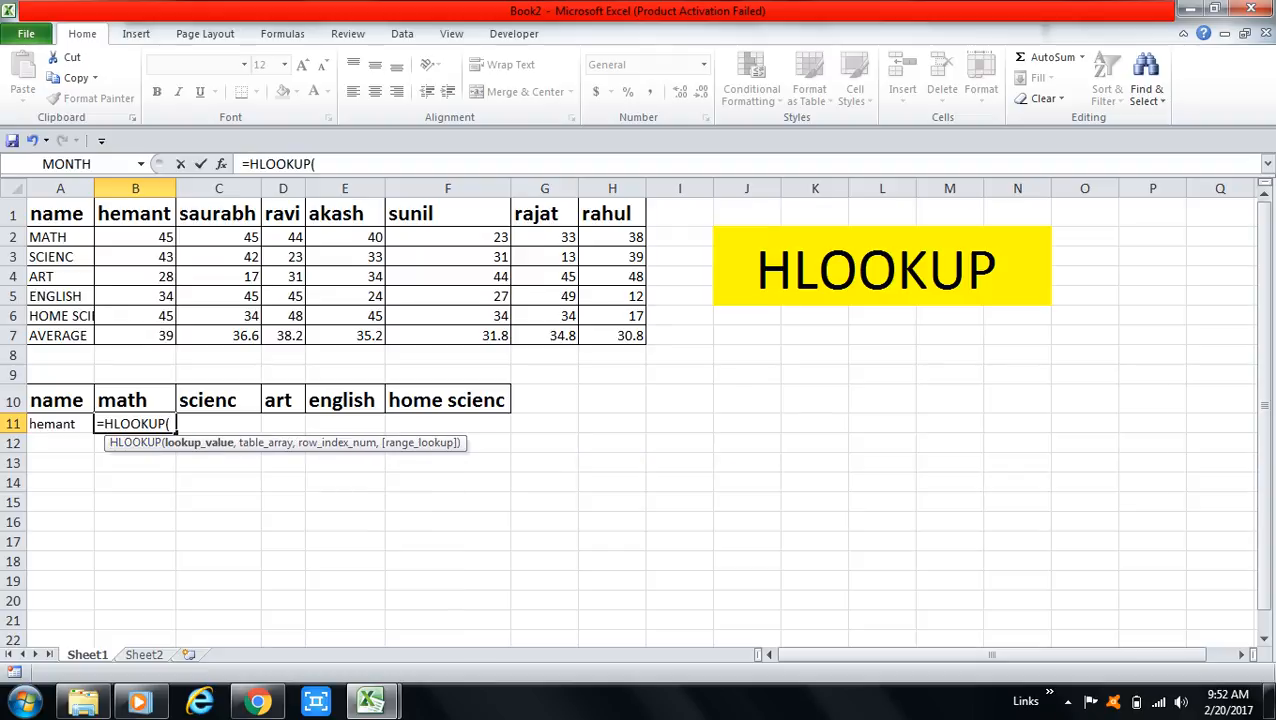
left_click(60, 424)
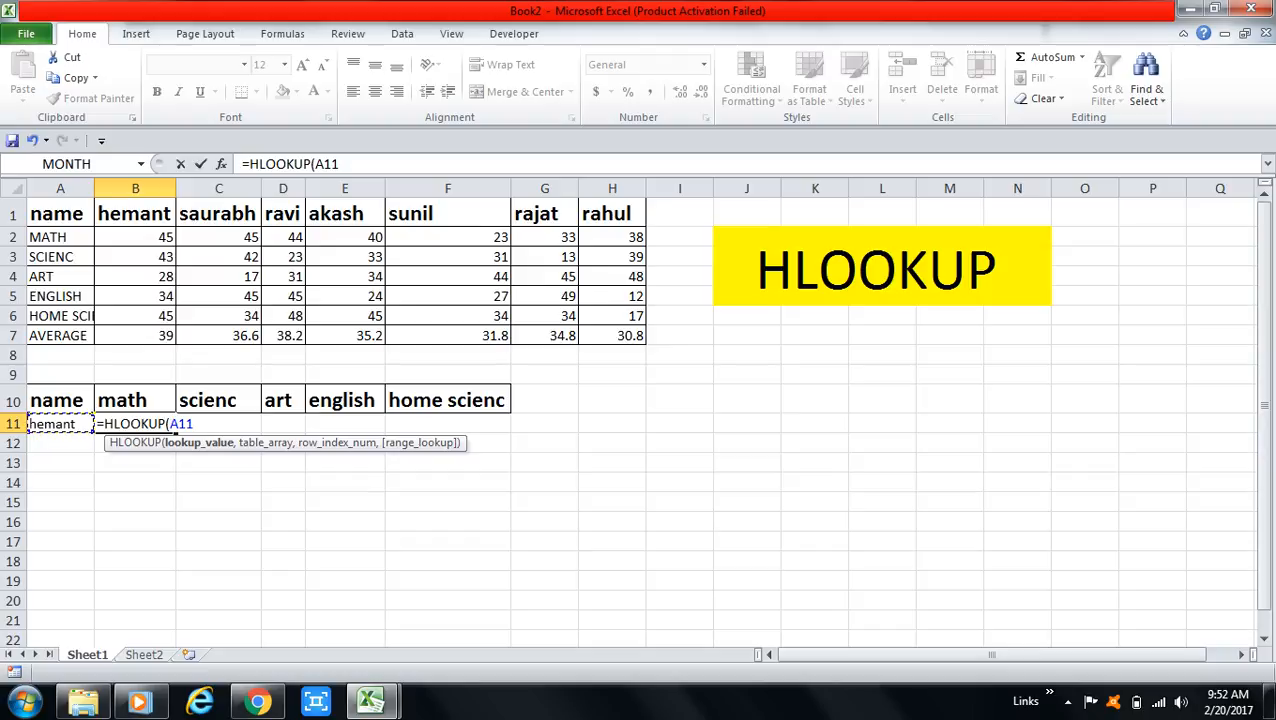
type(",")
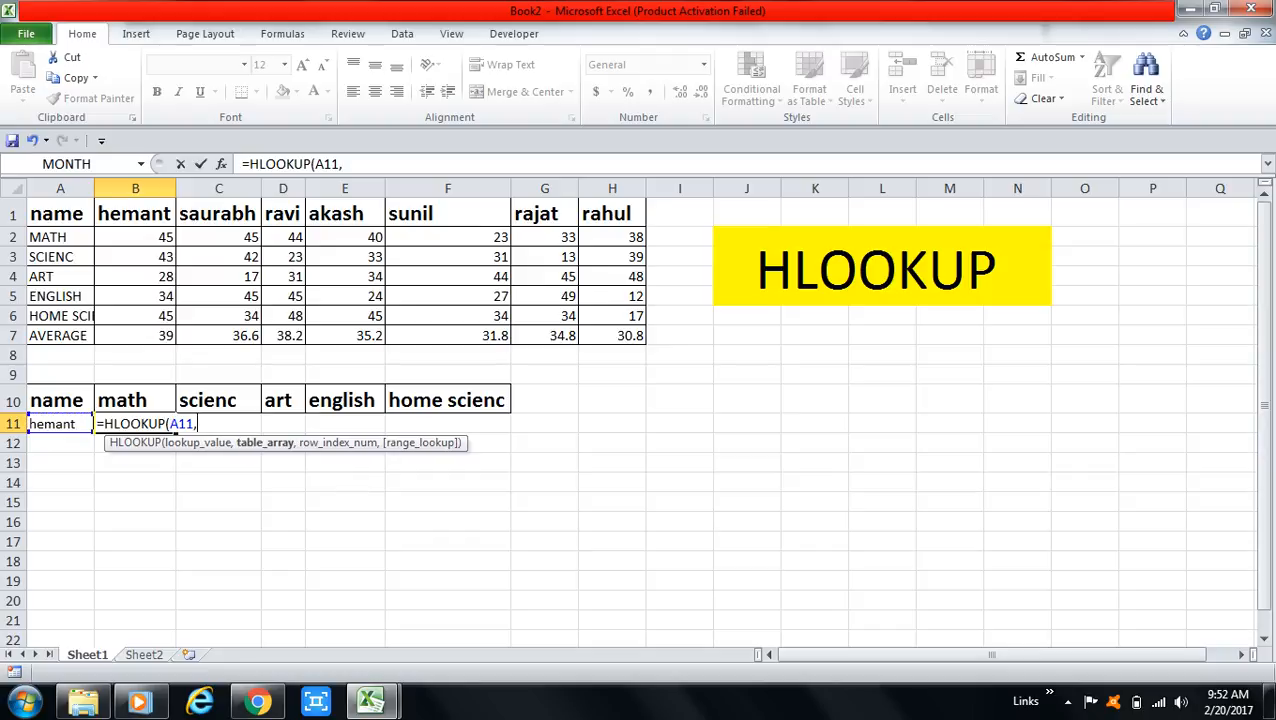
left_click_drag(60, 213, 638, 340)
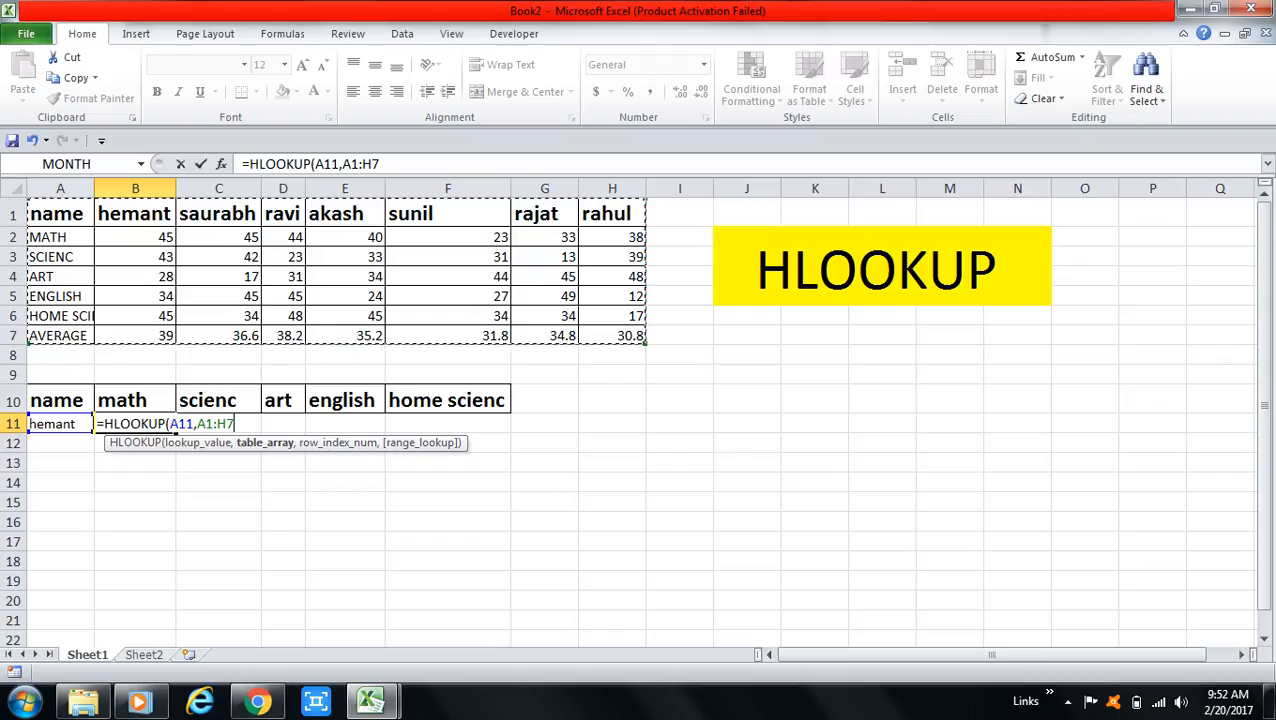
type(",")
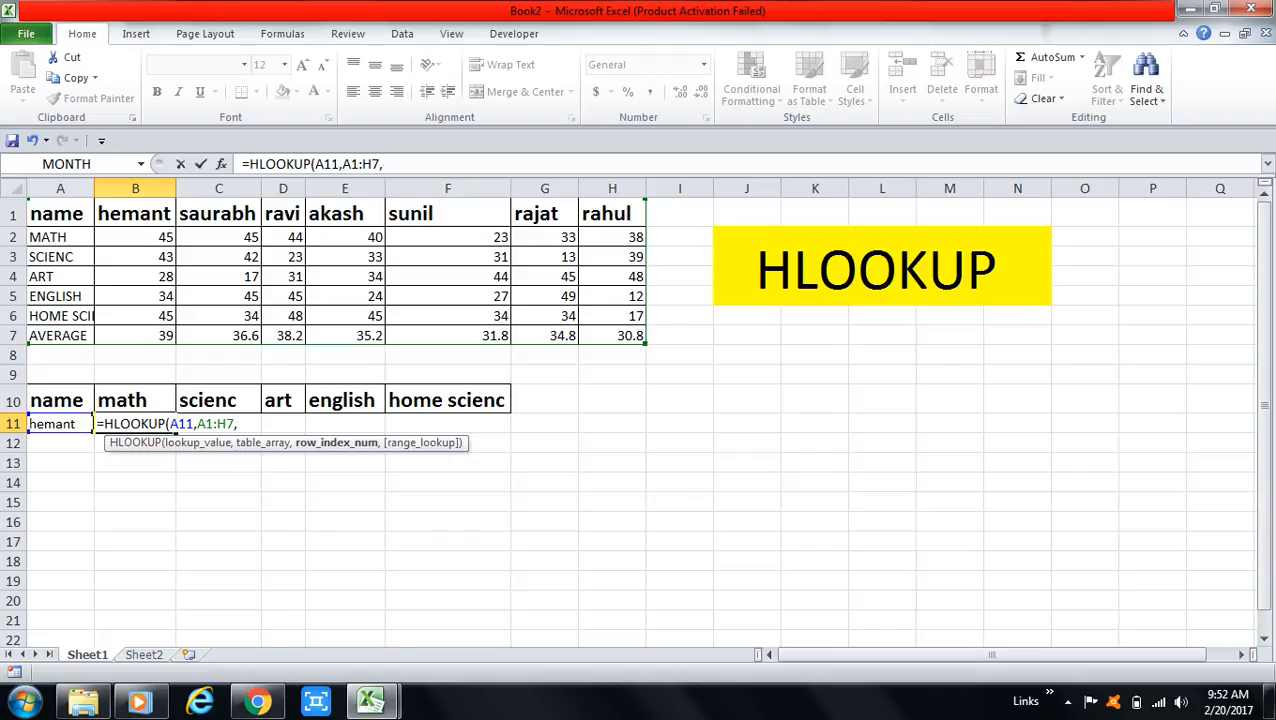
Supply the row index number with a COLUMNS function over A10:B10.
type("colu")
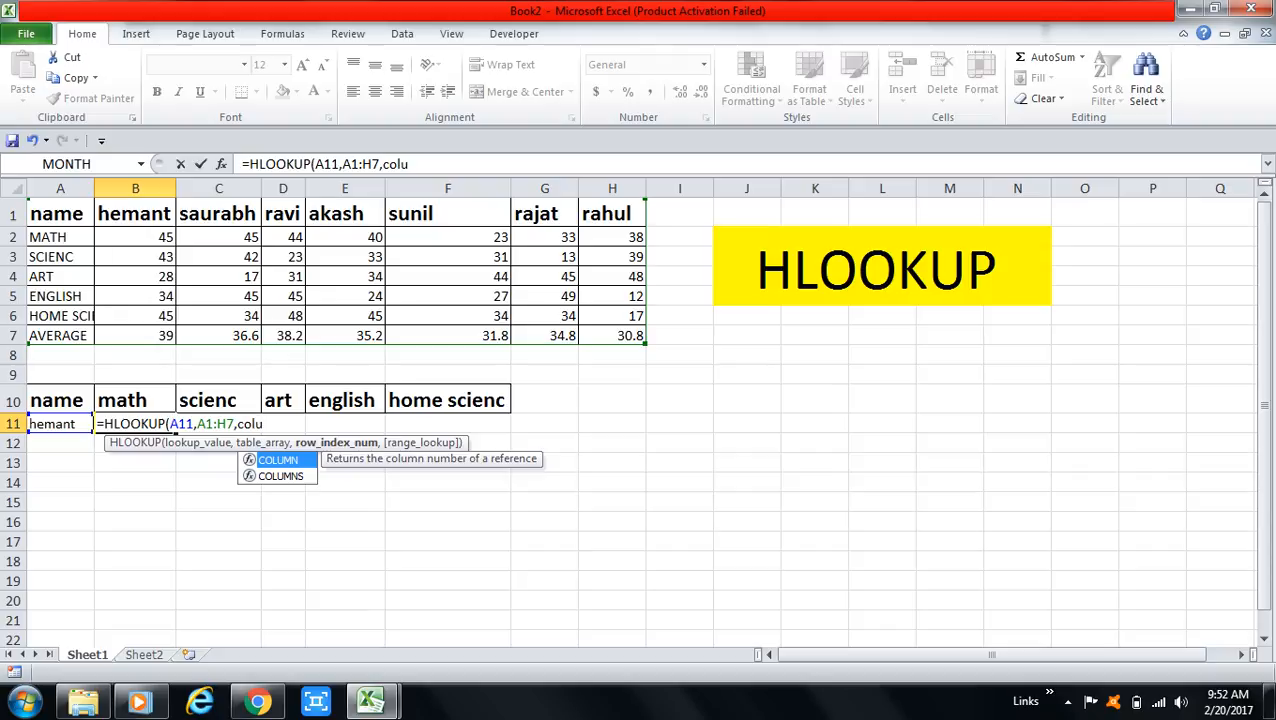
key("Down")
key("Tab")
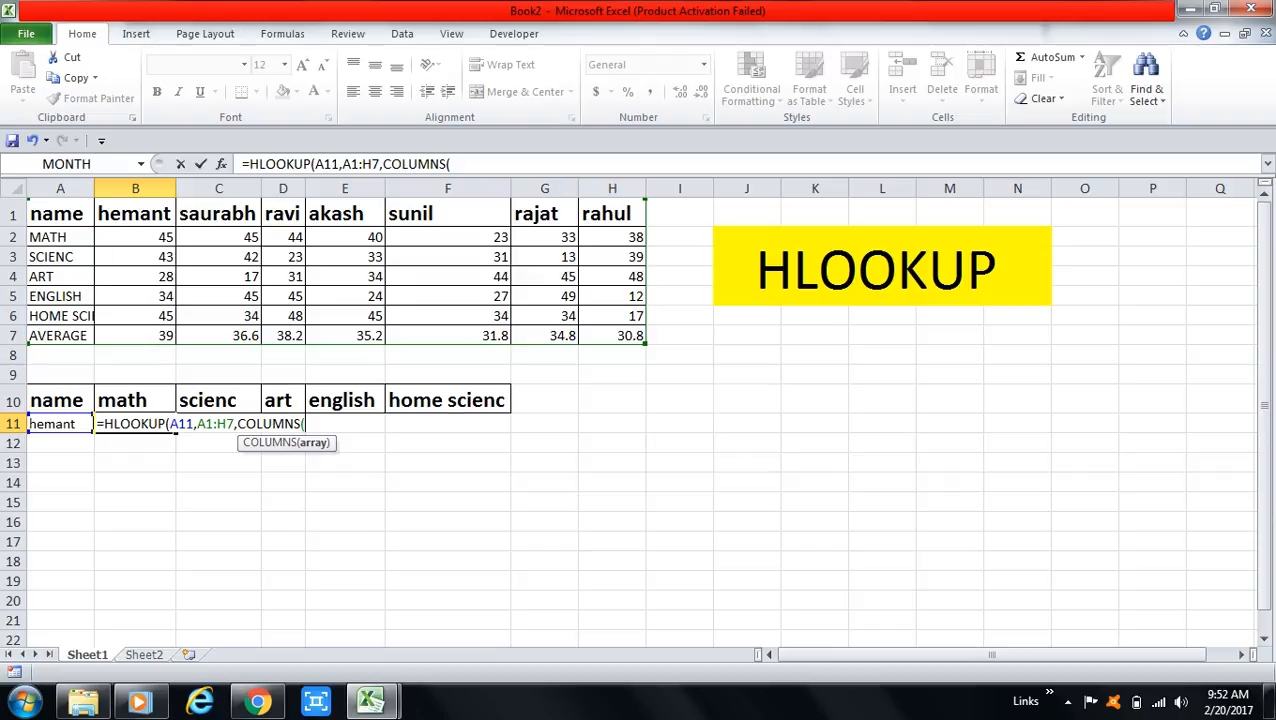
left_click_drag(60, 400, 137, 400)
type(",")
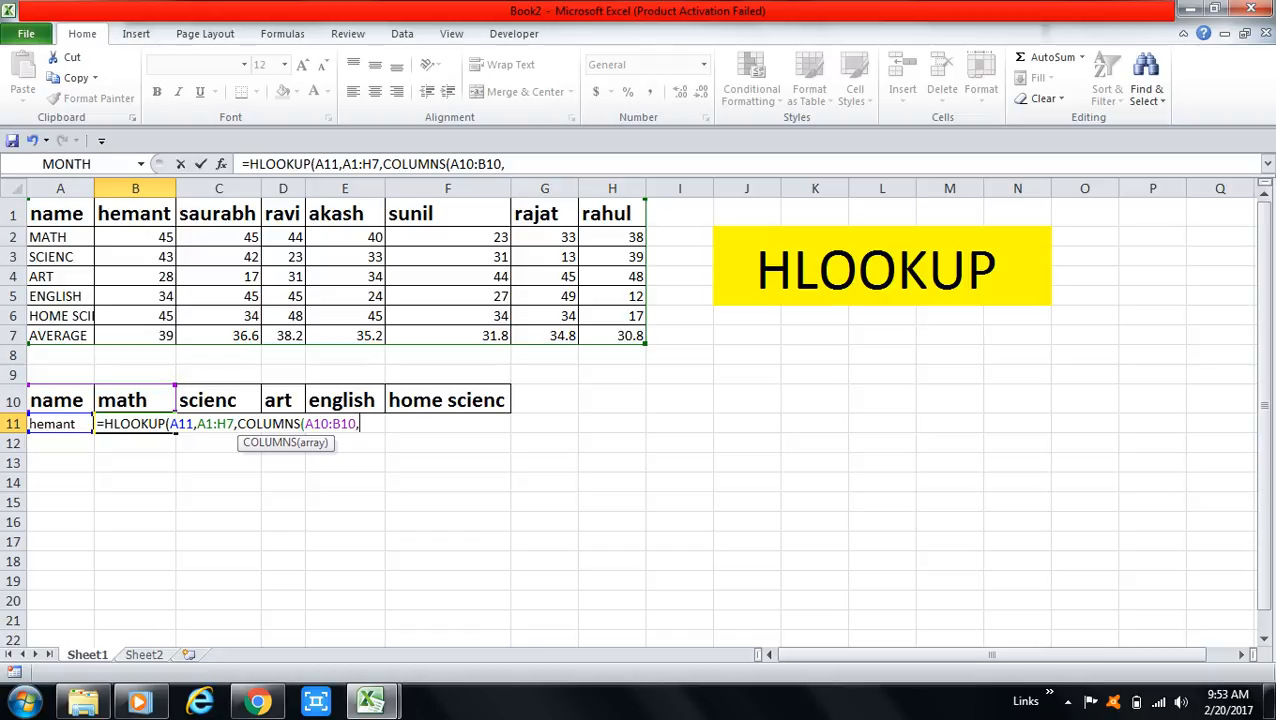
key("Left")
key("Right")
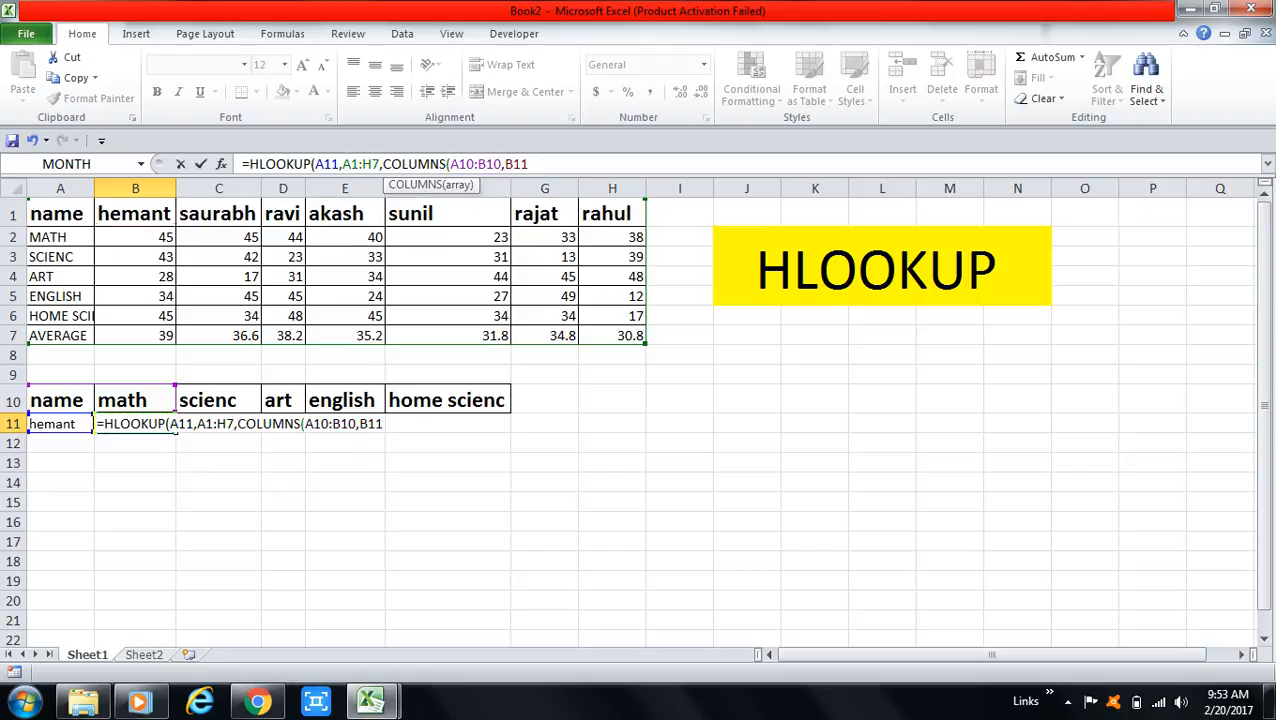
key("BackSpace")
key("BackSpace")
key("BackSpace")
key("BackSpace")
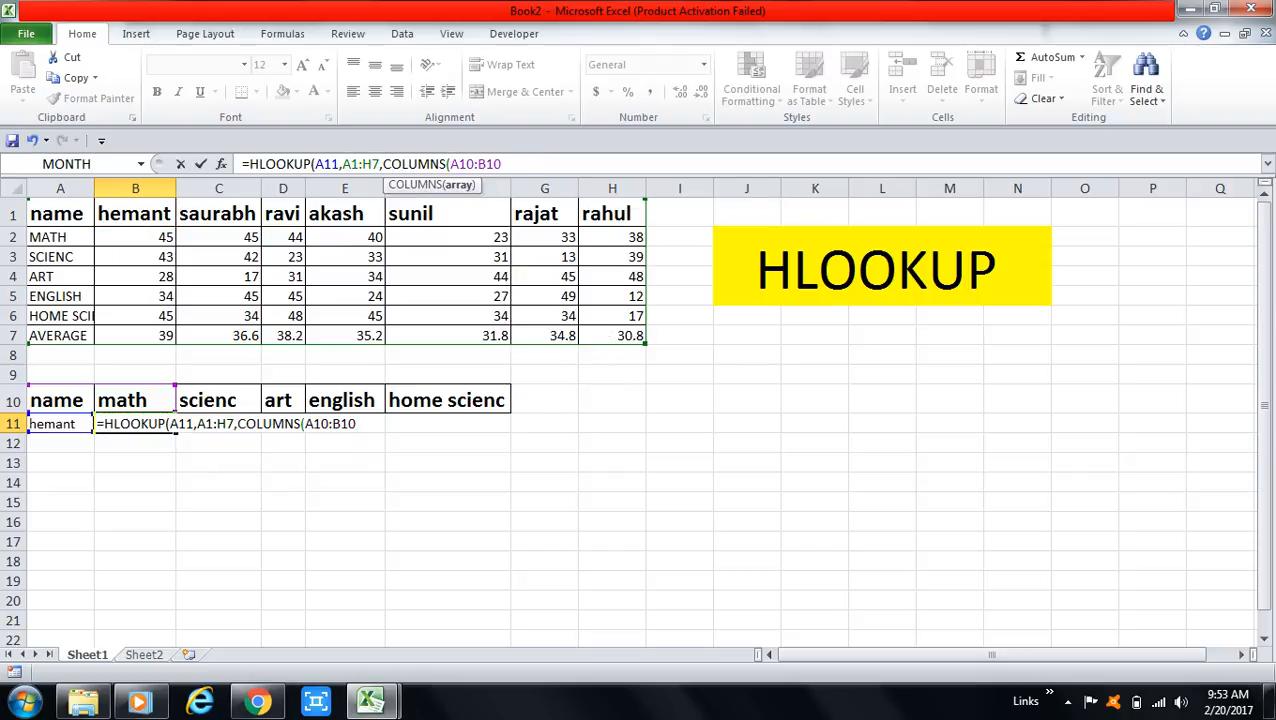
Make the COLUMNS start reference absolute as $A$10 and complete the HLOOKUP formula with 0 as the range lookup argument.
type(")")
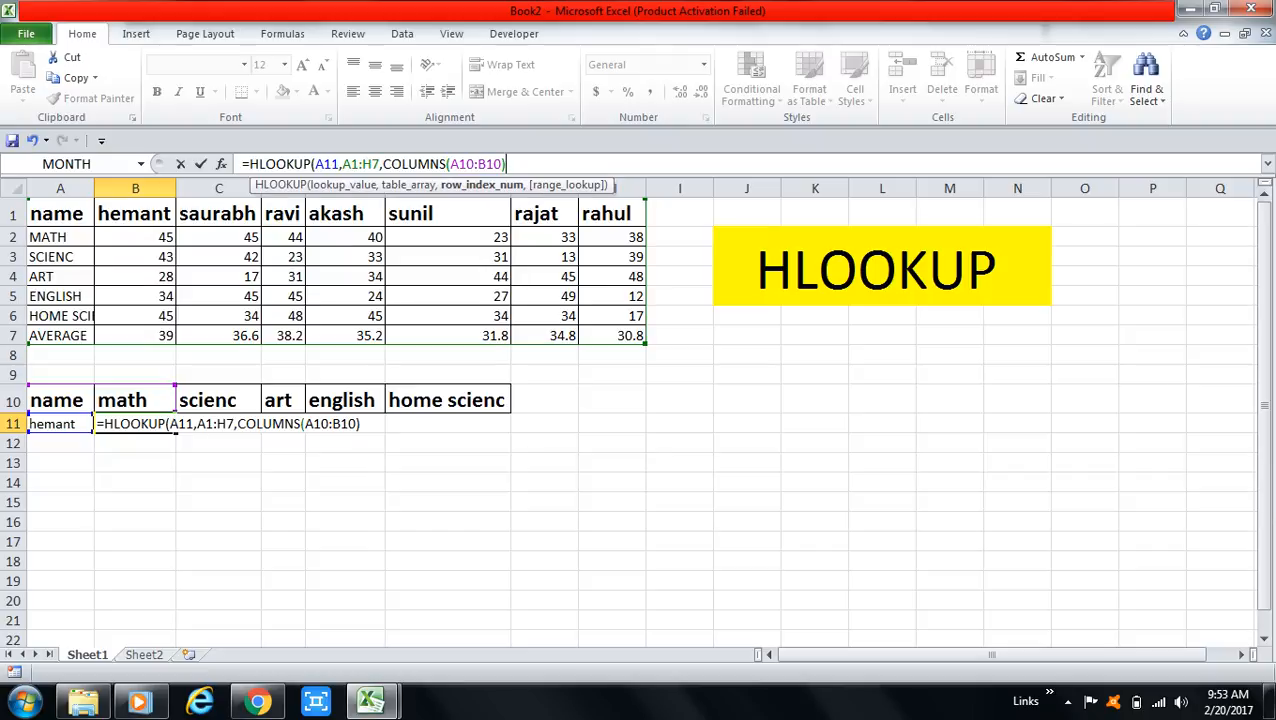
left_click(467, 164)
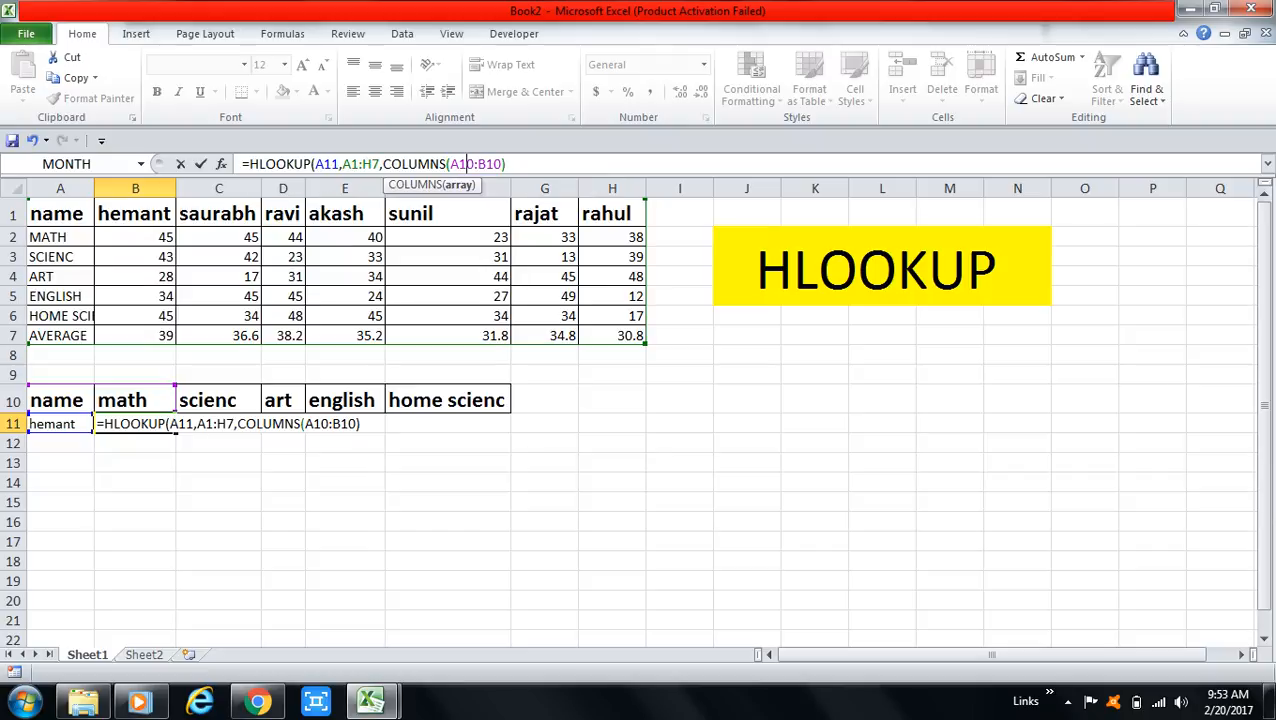
key("F4")
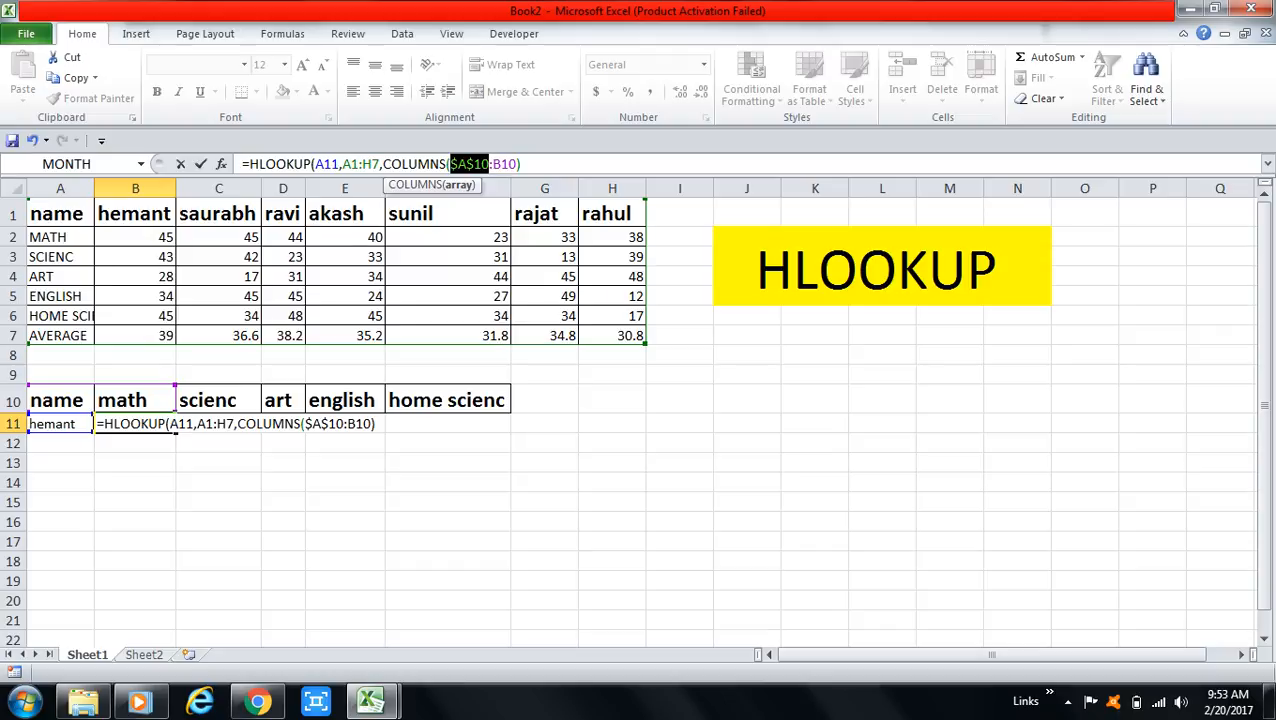
left_click(522, 164)
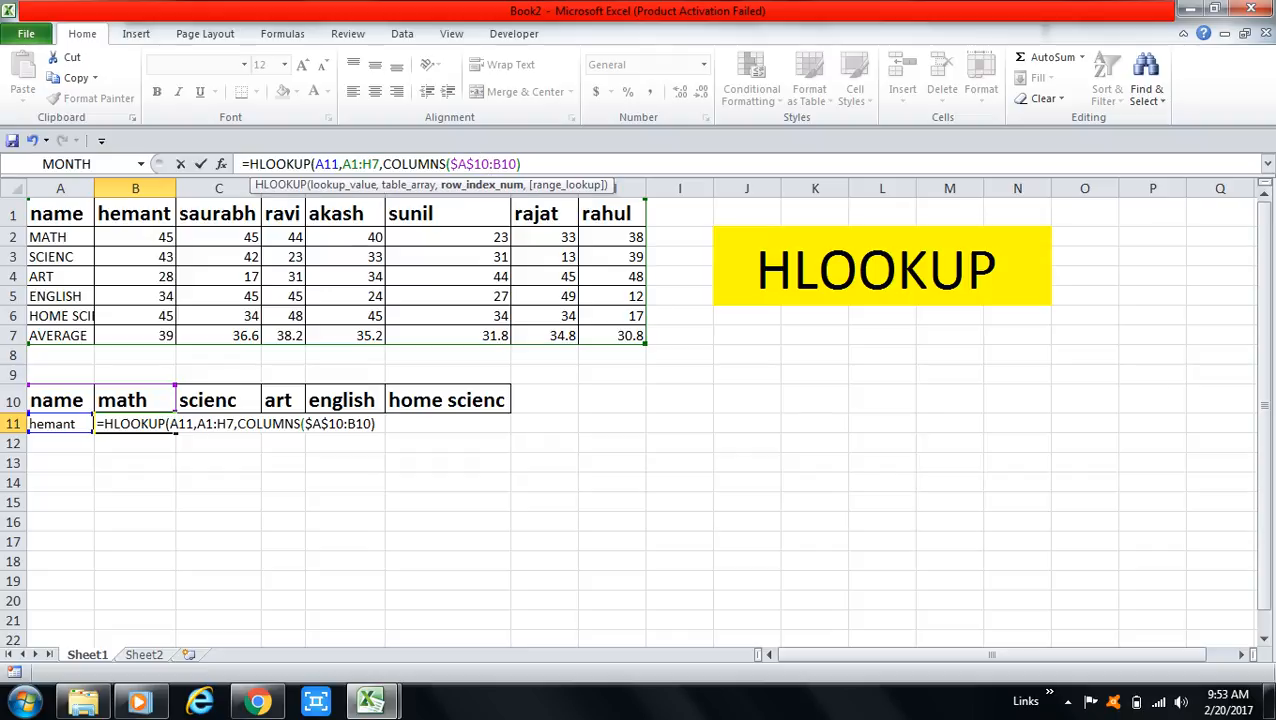
type(",0")
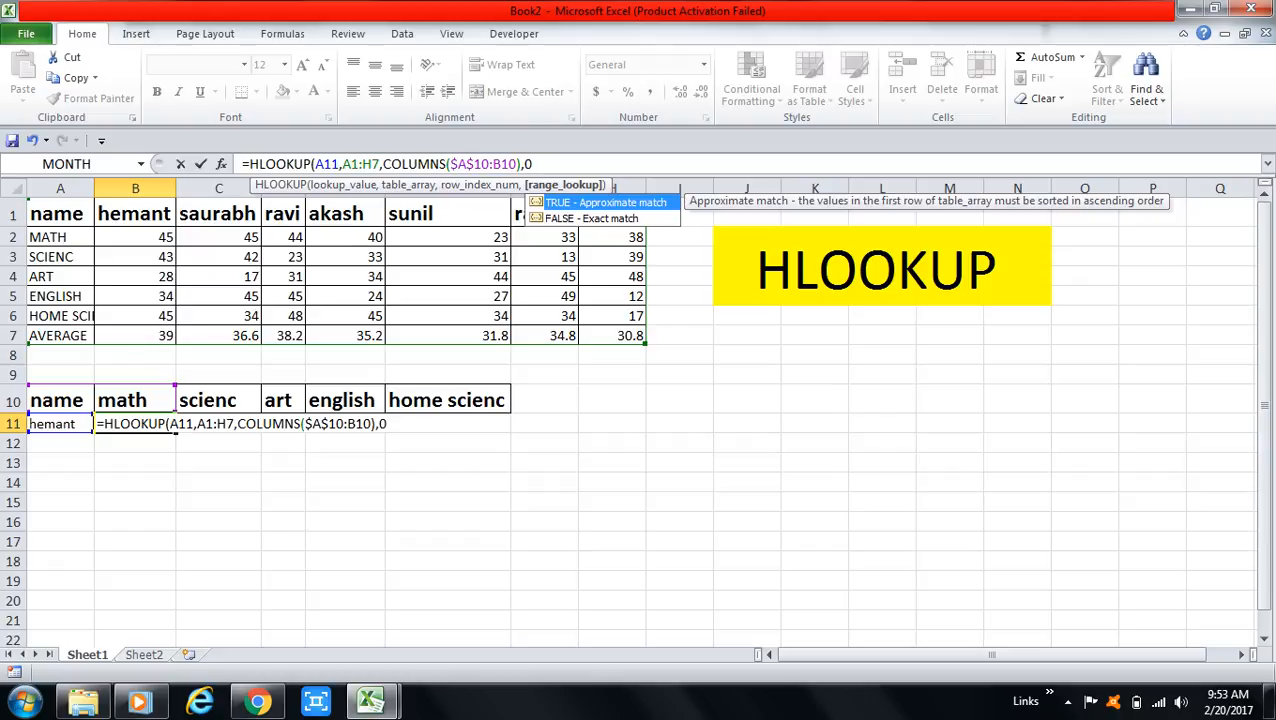
type(")")
key("Return")
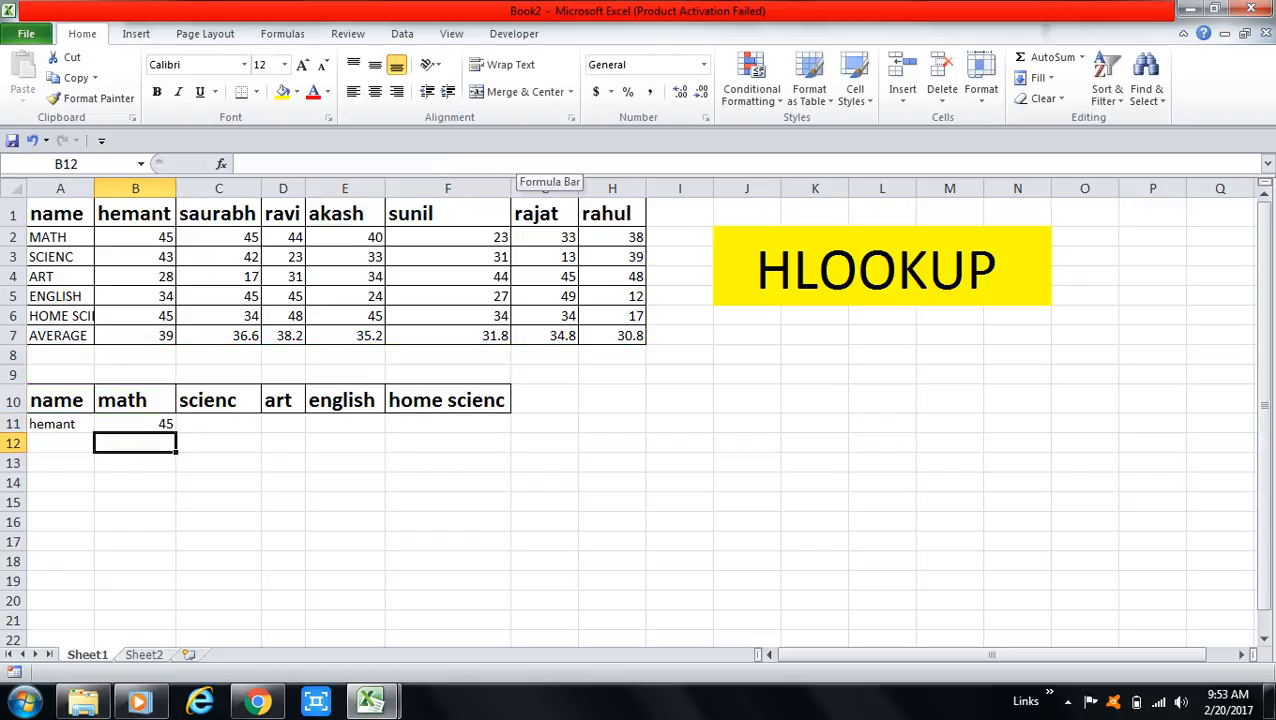
Fill the HLOOKUP formula from B11 across to F11 and inspect the copied formula in C11.
left_click(135, 424)
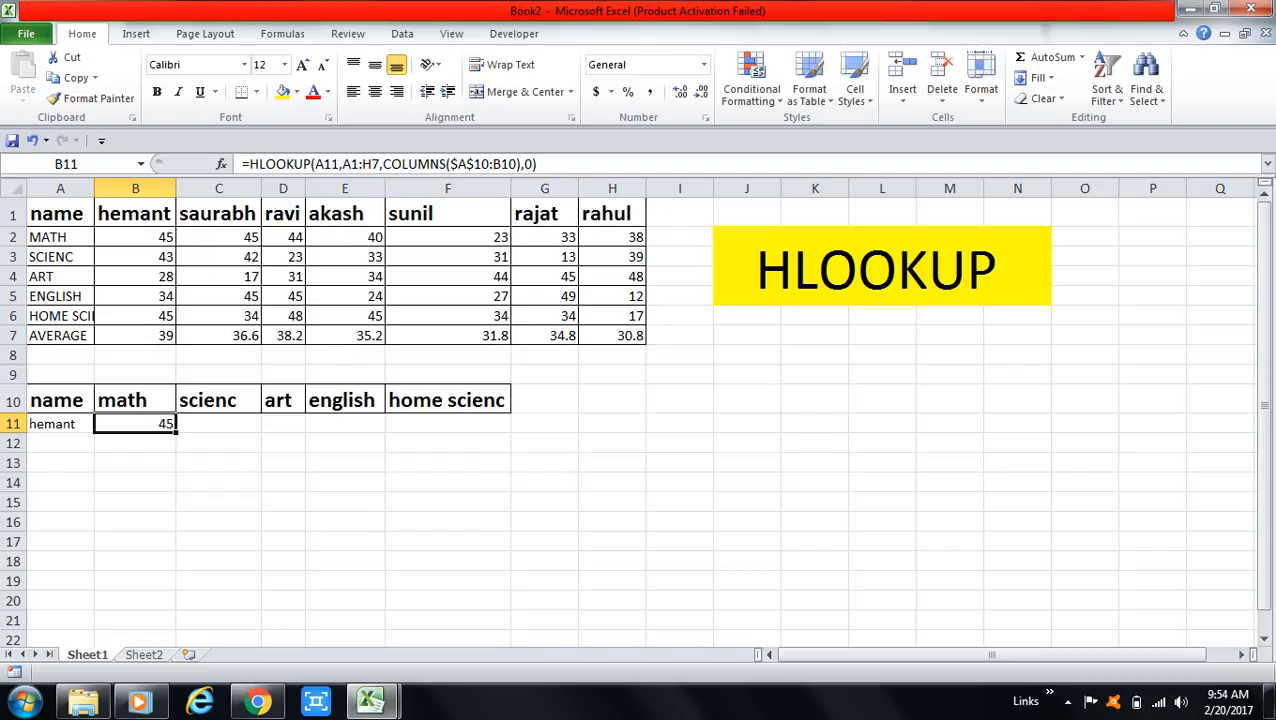
left_click_drag(176, 431, 470, 428)
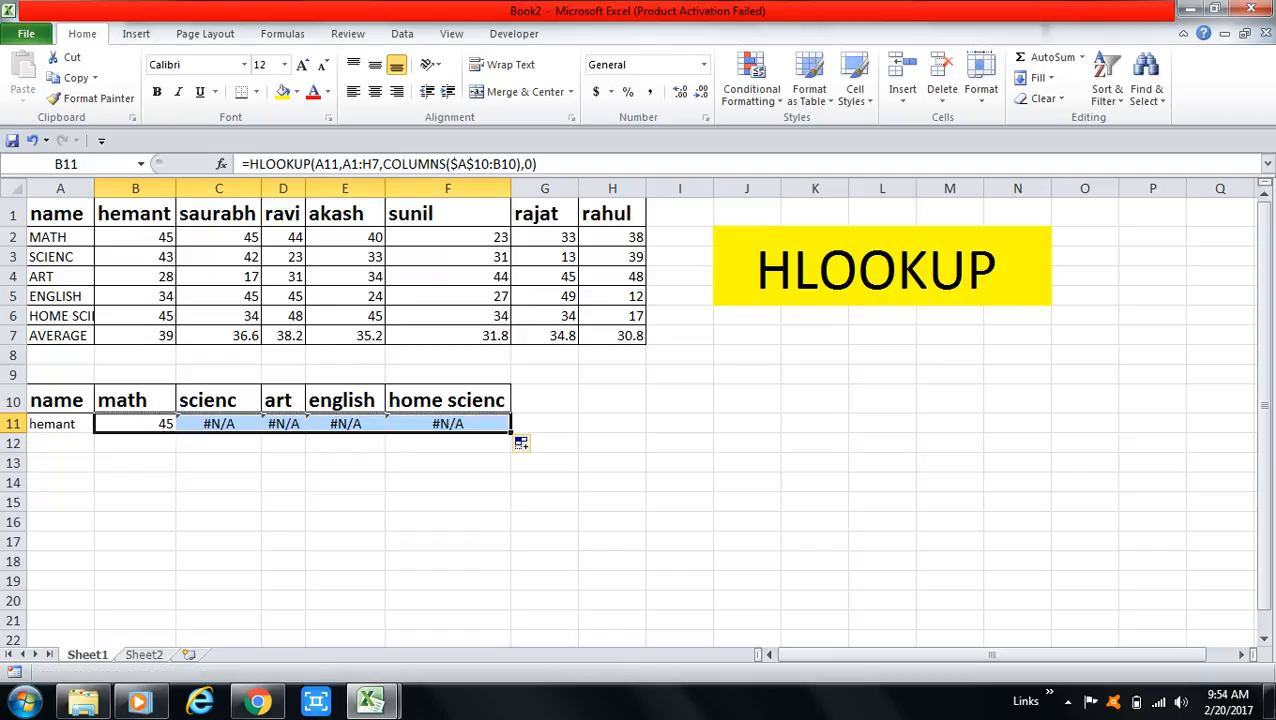
left_click(218, 424)
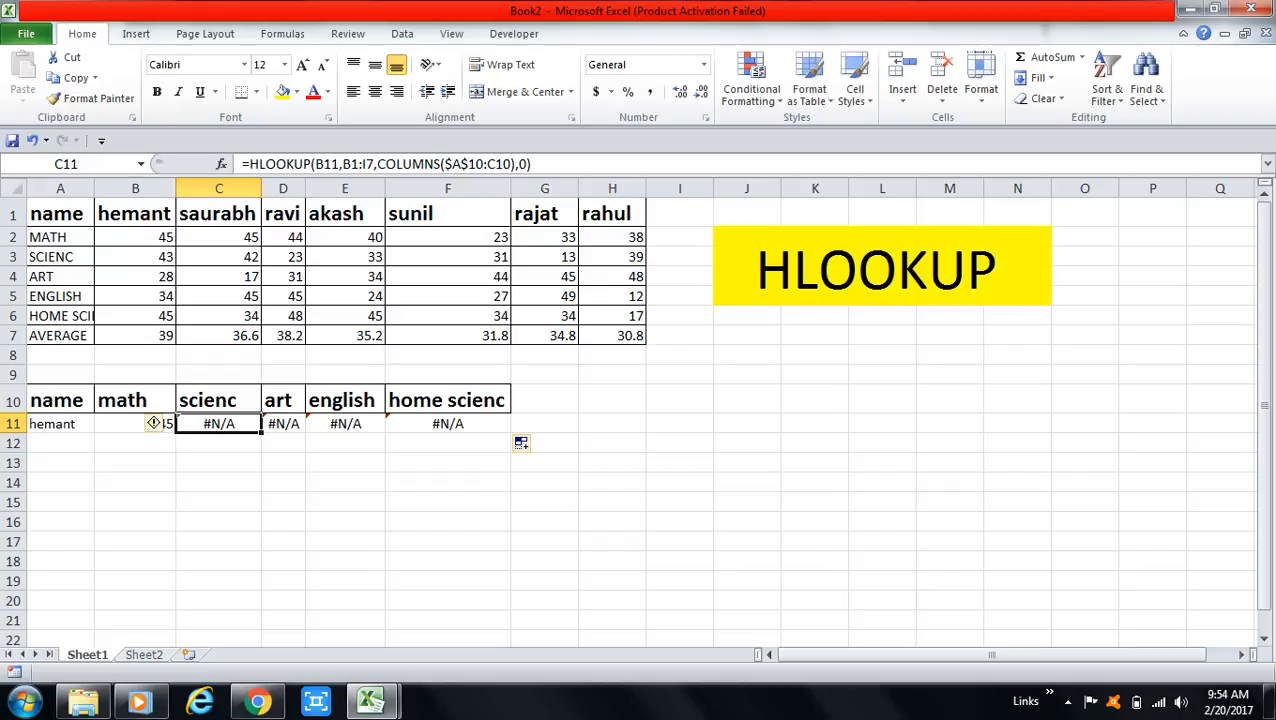
Make the lookup value $A$11 and the table array's start reference $A$1 absolute in B11's HLOOKUP formula.
left_click(135, 424)
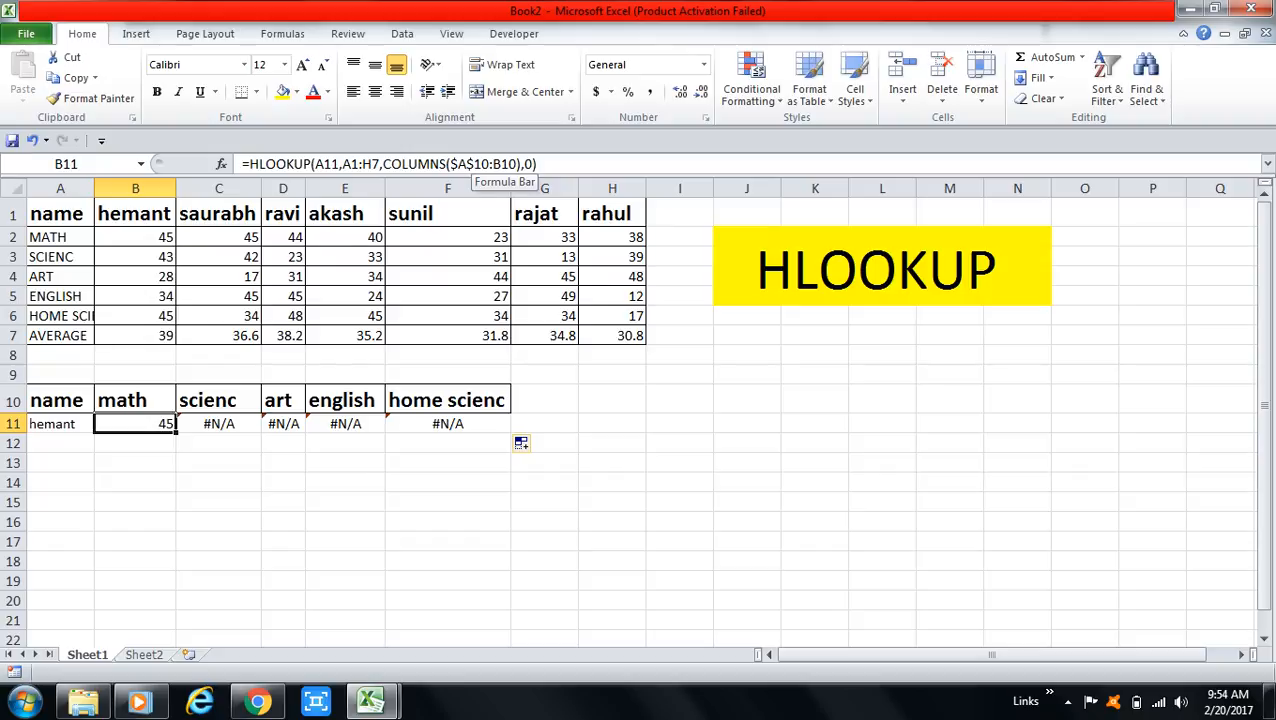
left_click(487, 164)
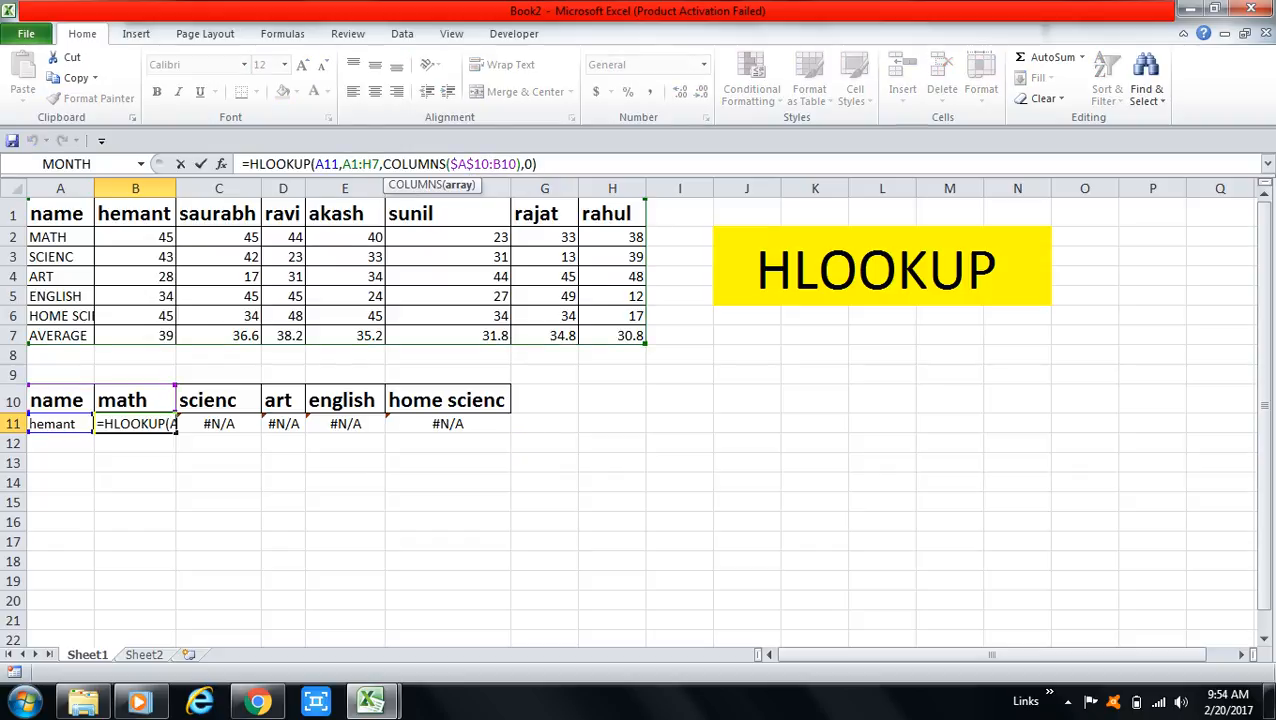
left_click(323, 164)
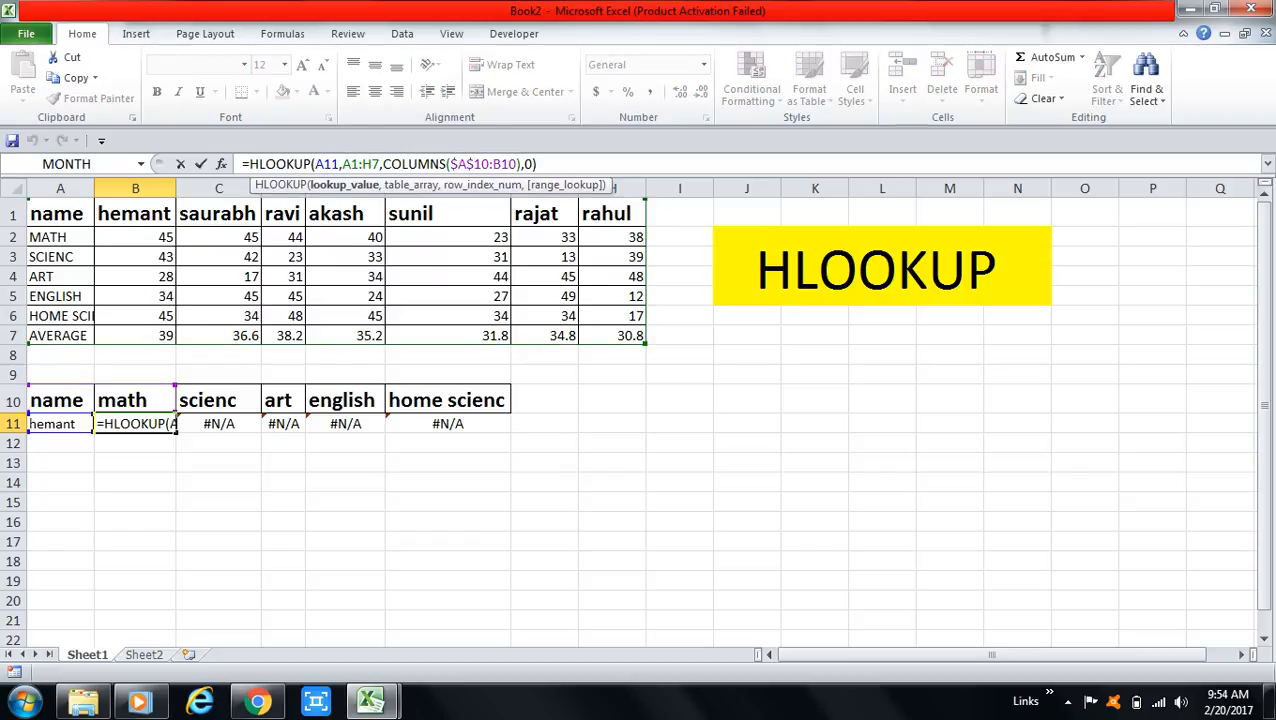
key("F4")
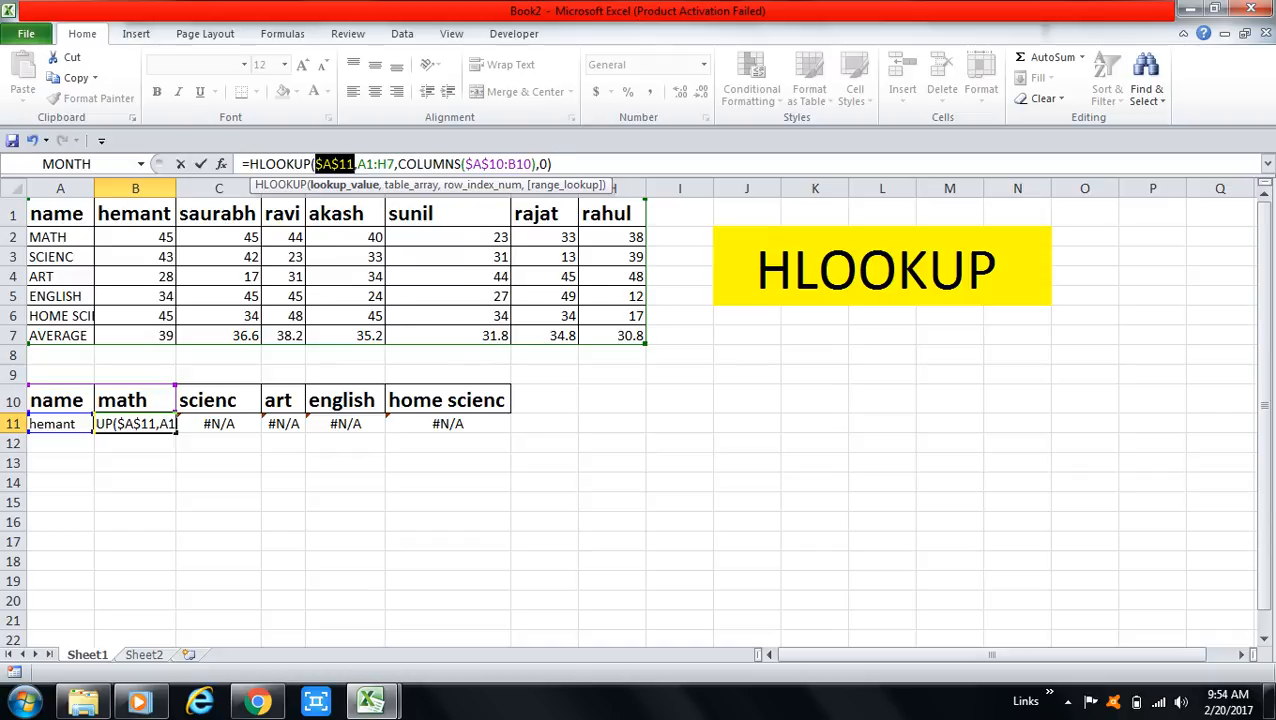
left_click(371, 164)
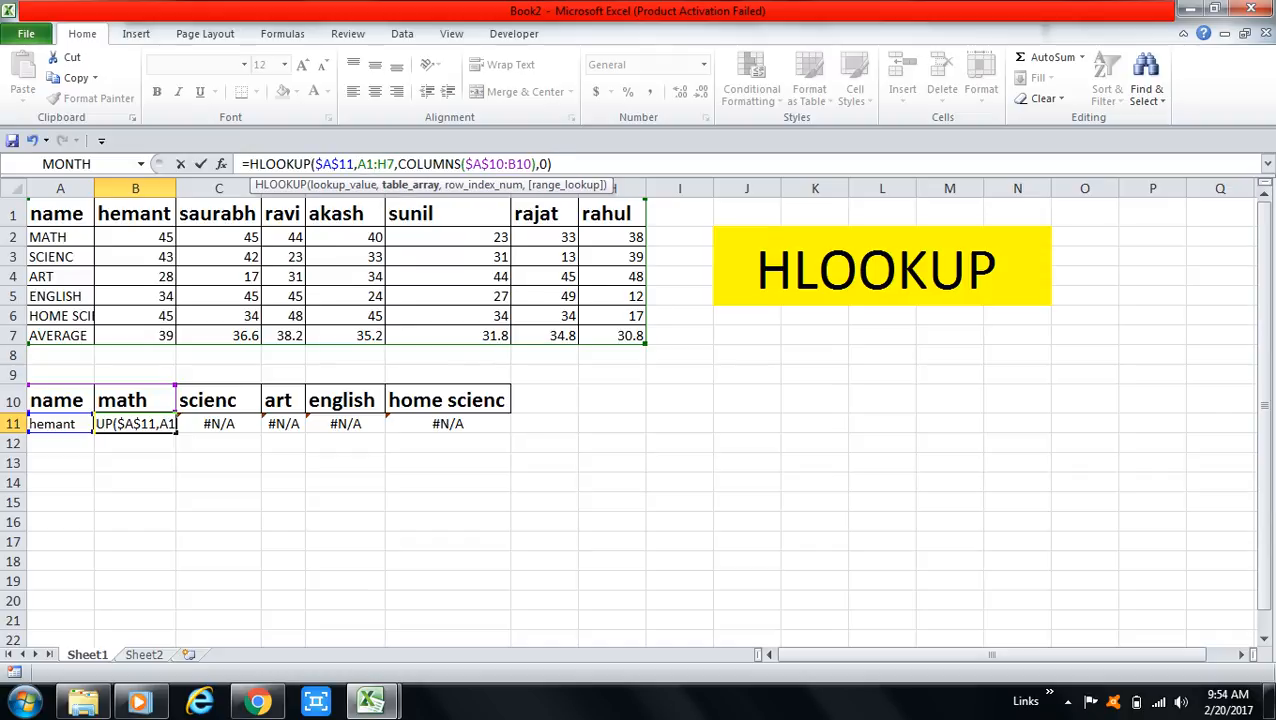
key("F4")
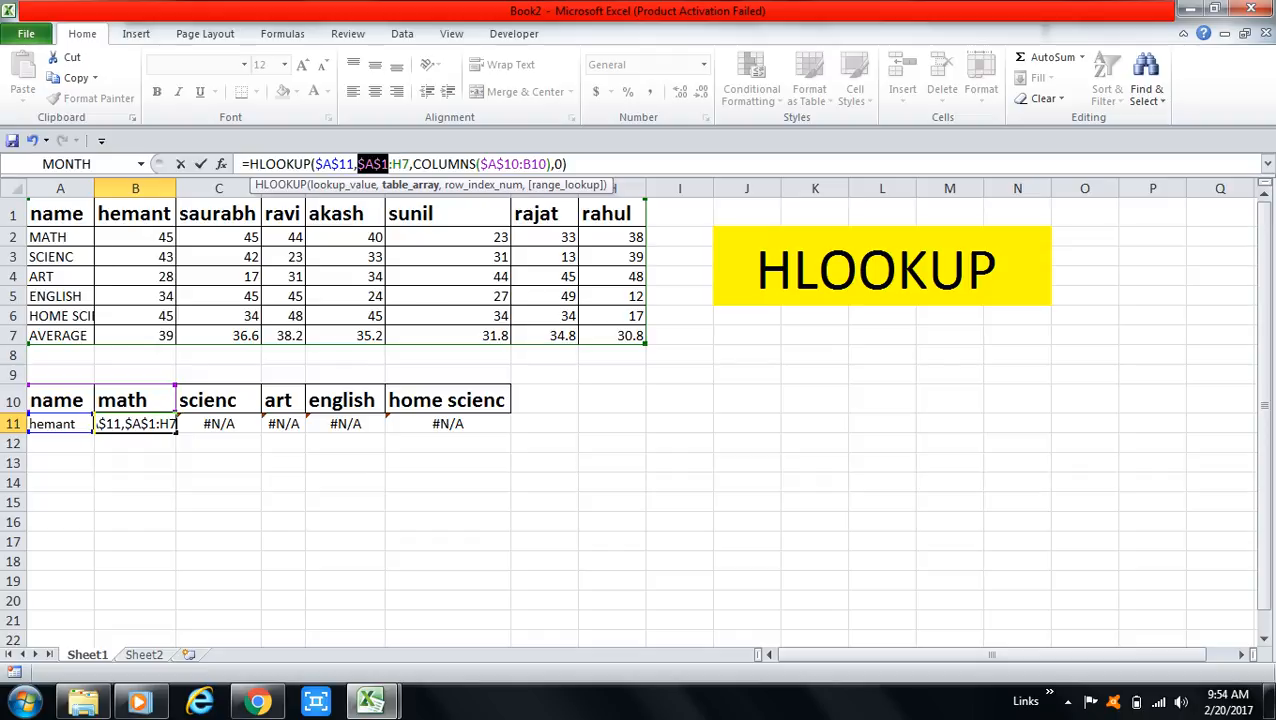
key("Return")
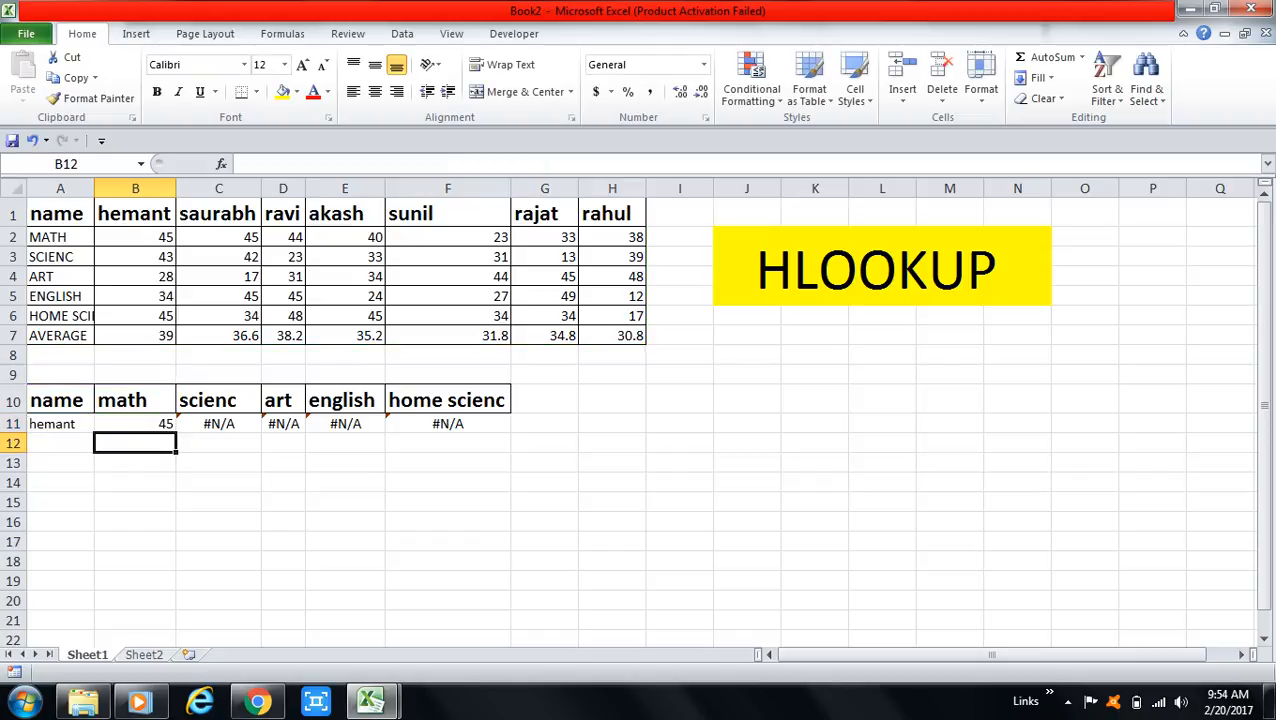
Fill the revised HLOOKUP formula from B11 across to F11 and compare the art result in D11 with B4.
left_click(135, 424)
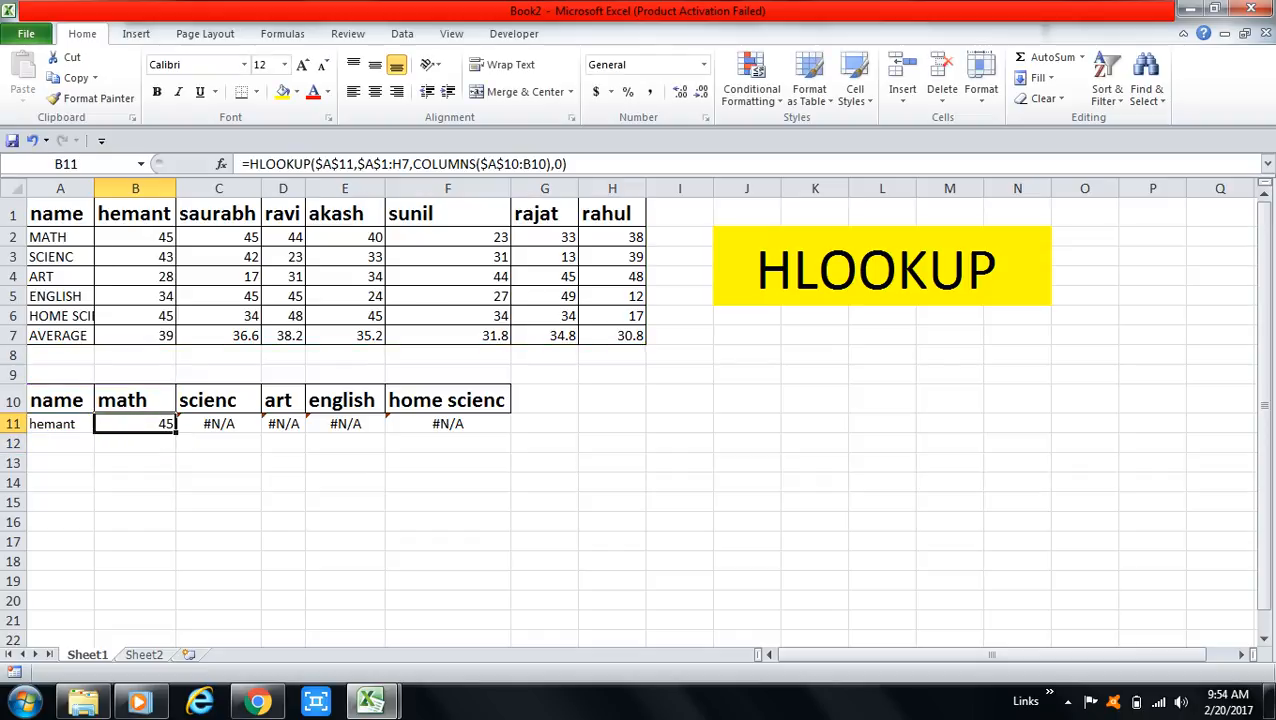
left_click_drag(176, 433, 505, 428)
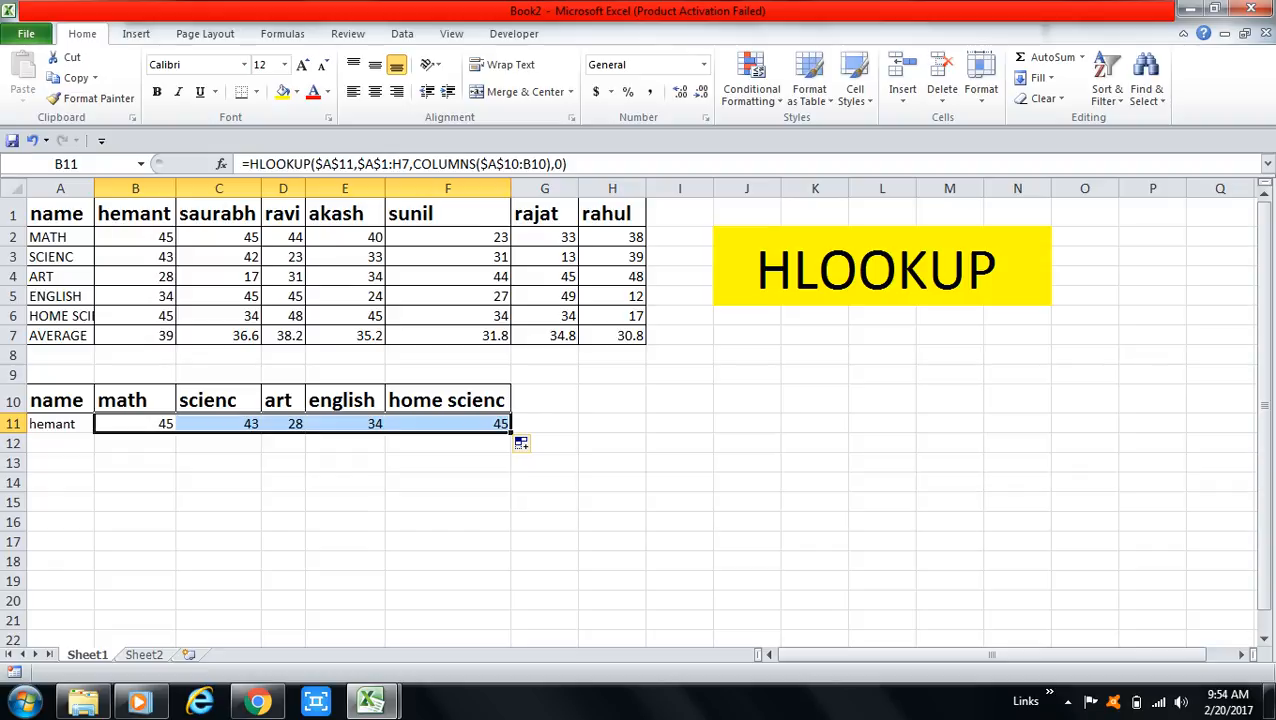
left_click(135, 257)
key("Down")
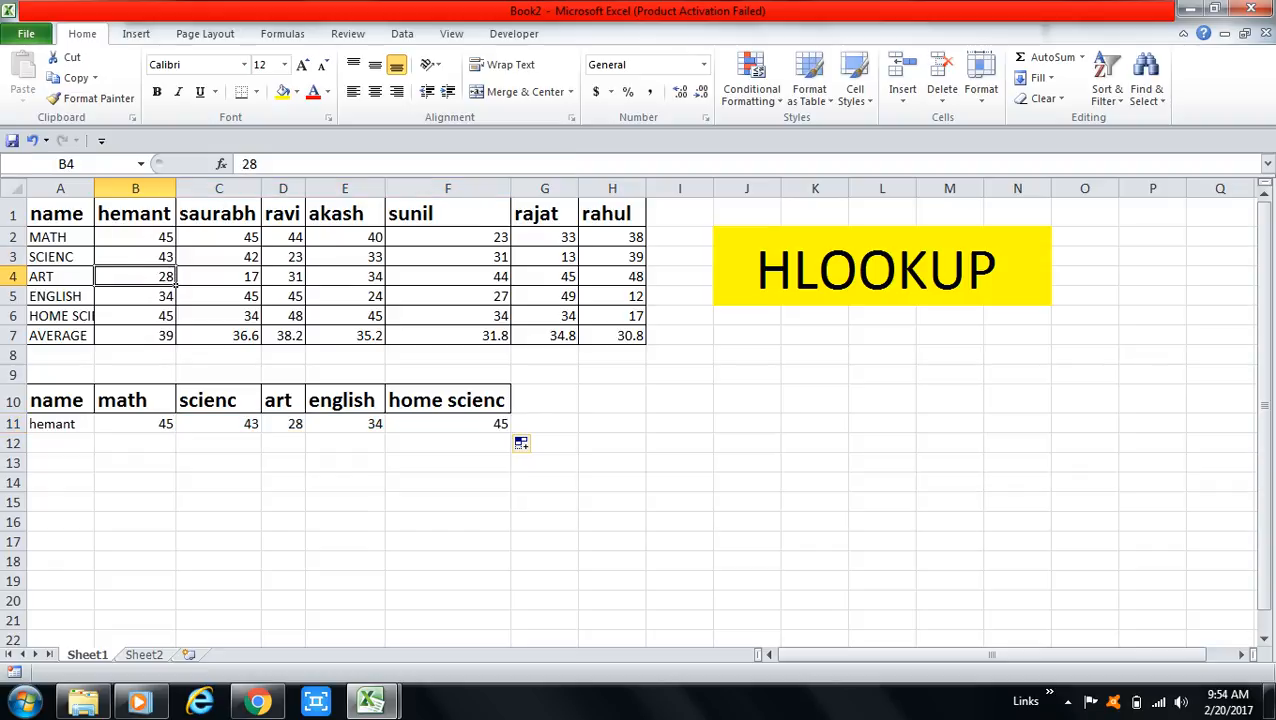
left_click(283, 424)
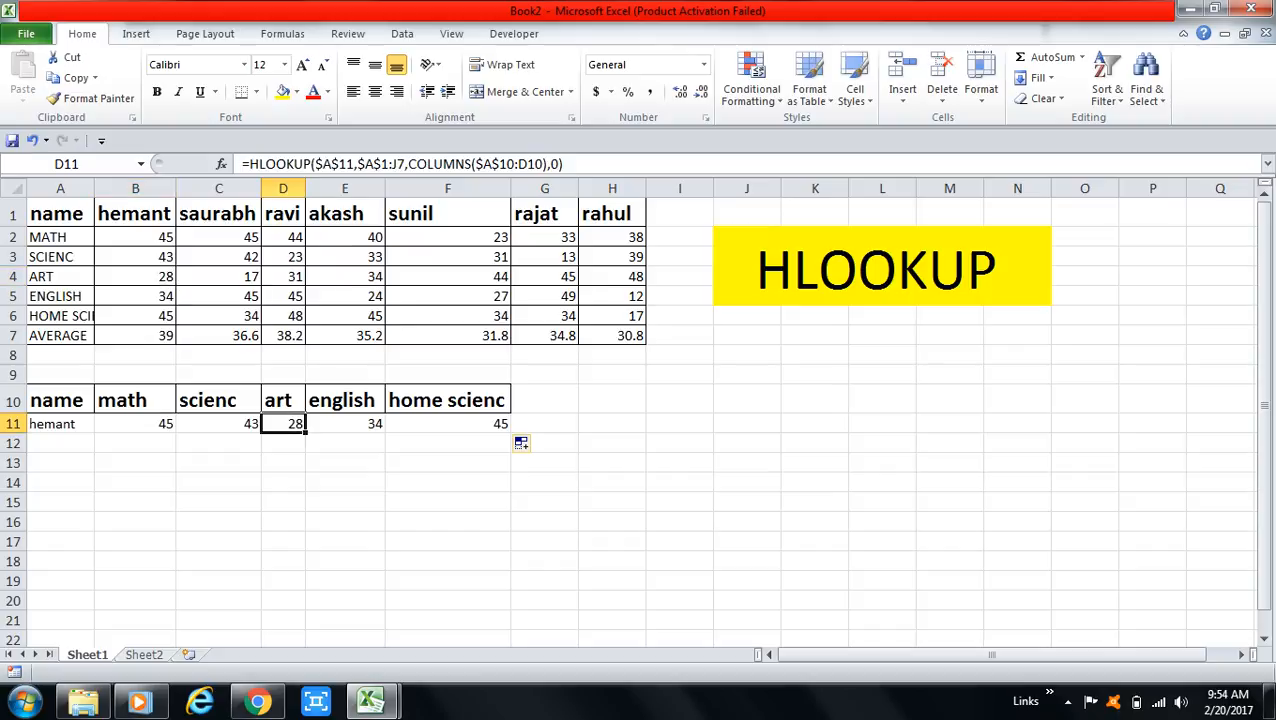
Change the lookup name in A11 to the student in C1 and check the math and science results against C2 and C3.
left_click(60, 424)
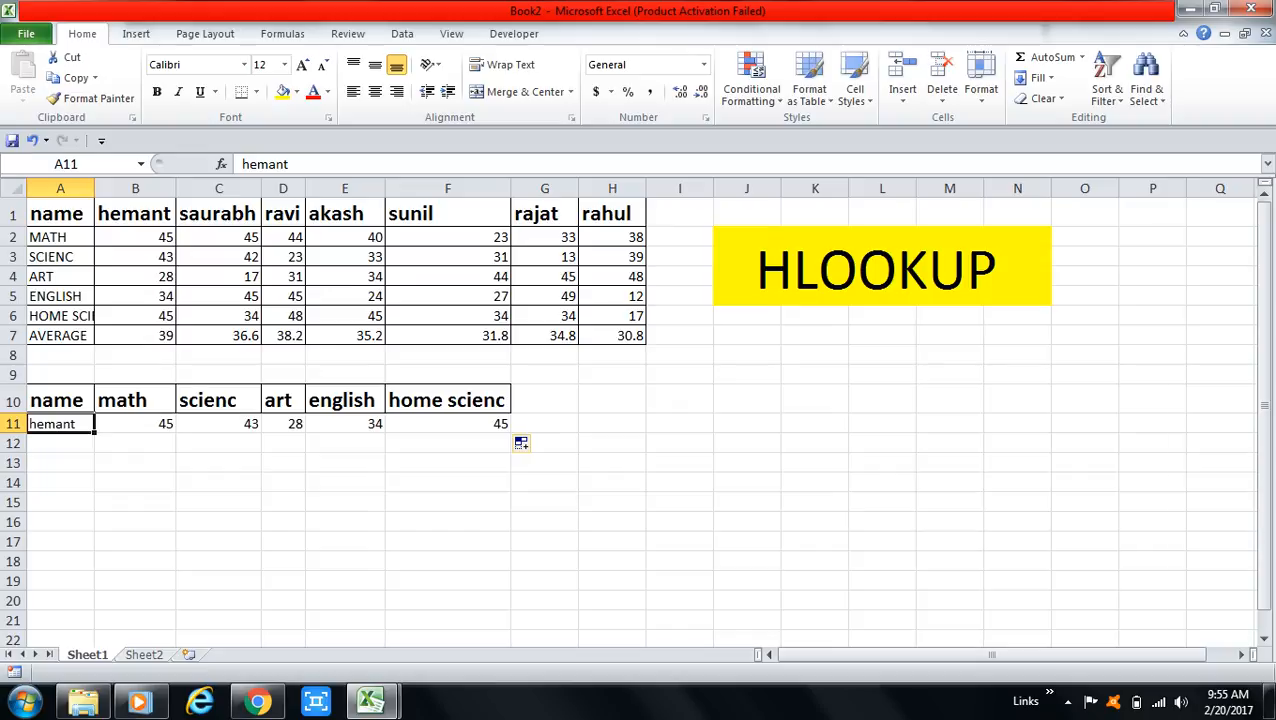
type("sa")
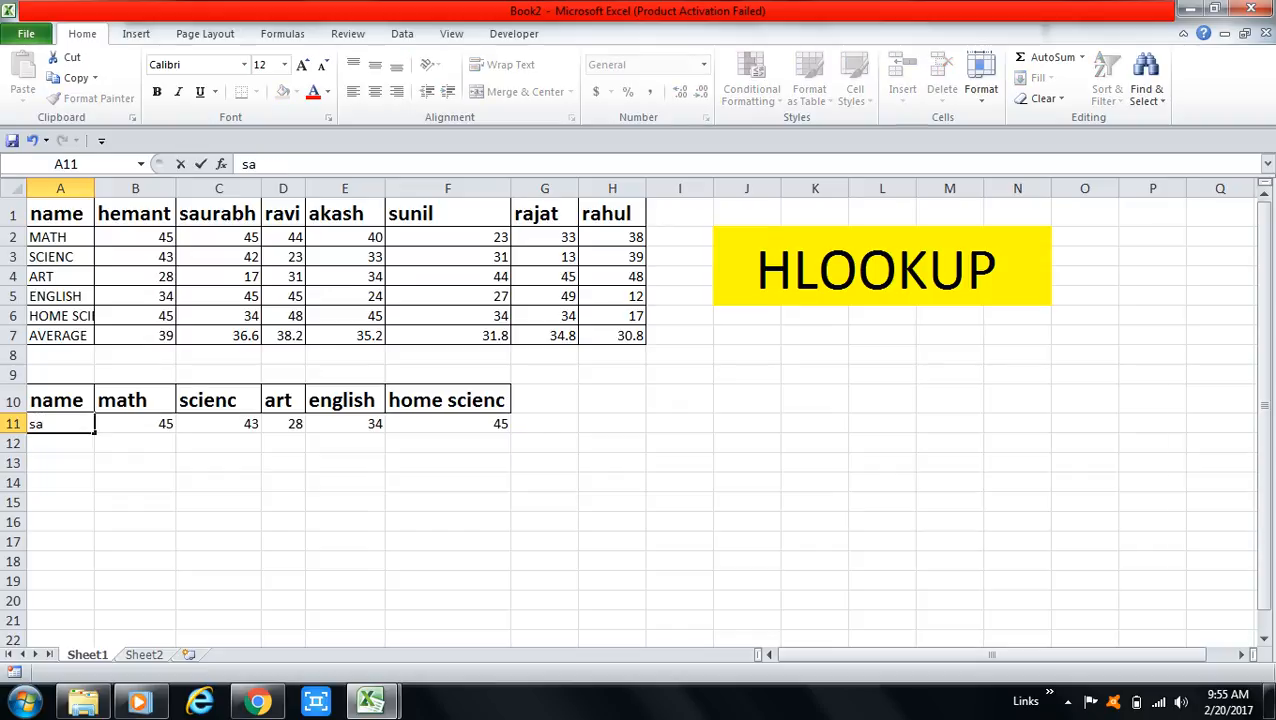
type("urabh")
key("Return")
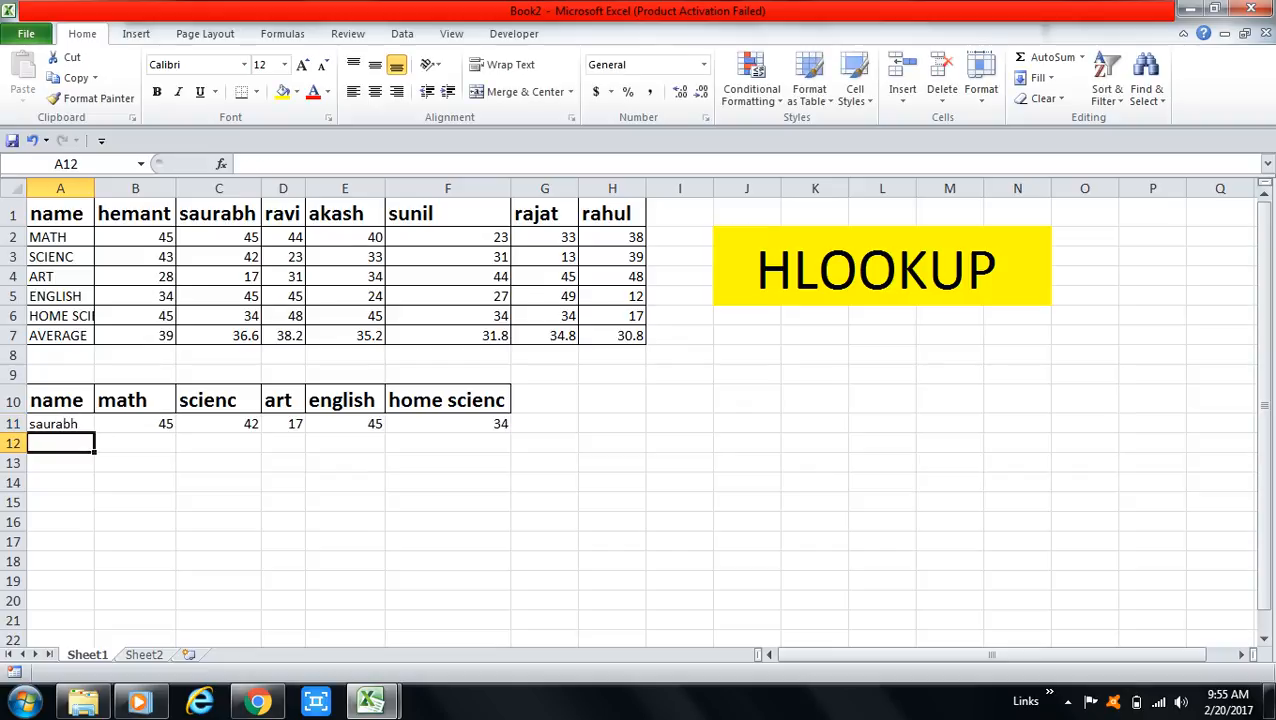
left_click(258, 240)
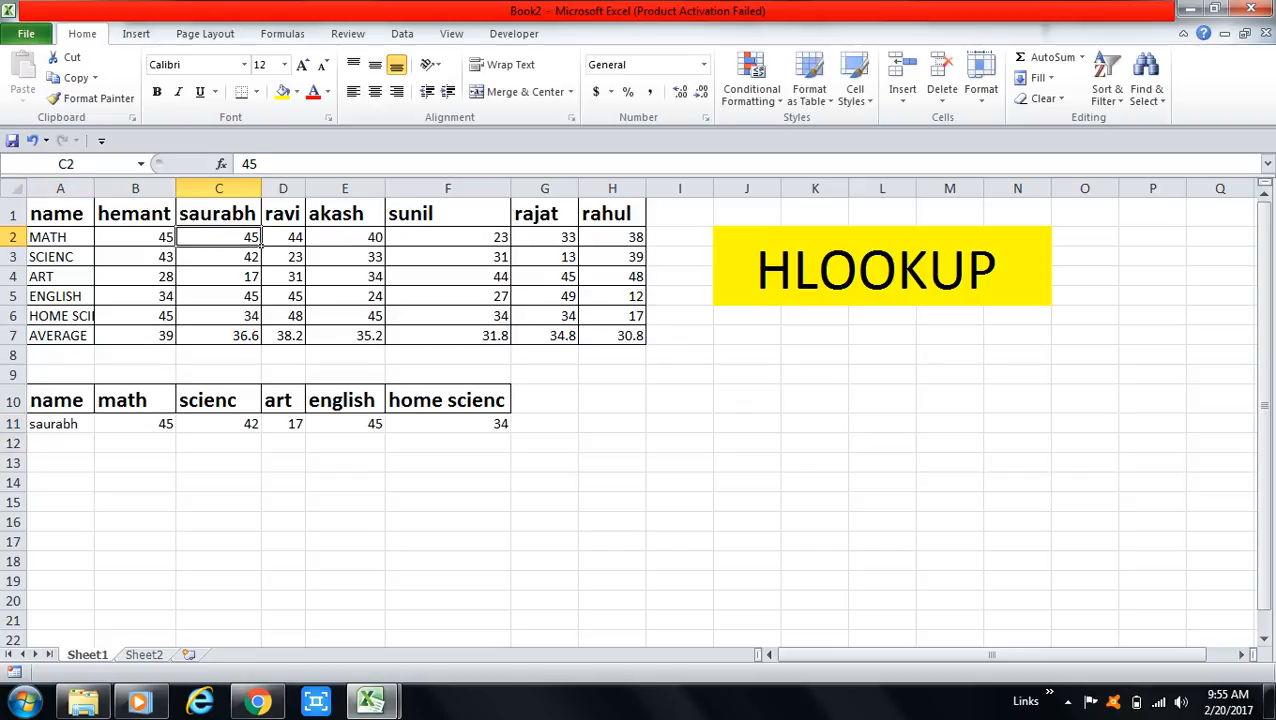
left_click(140, 424)
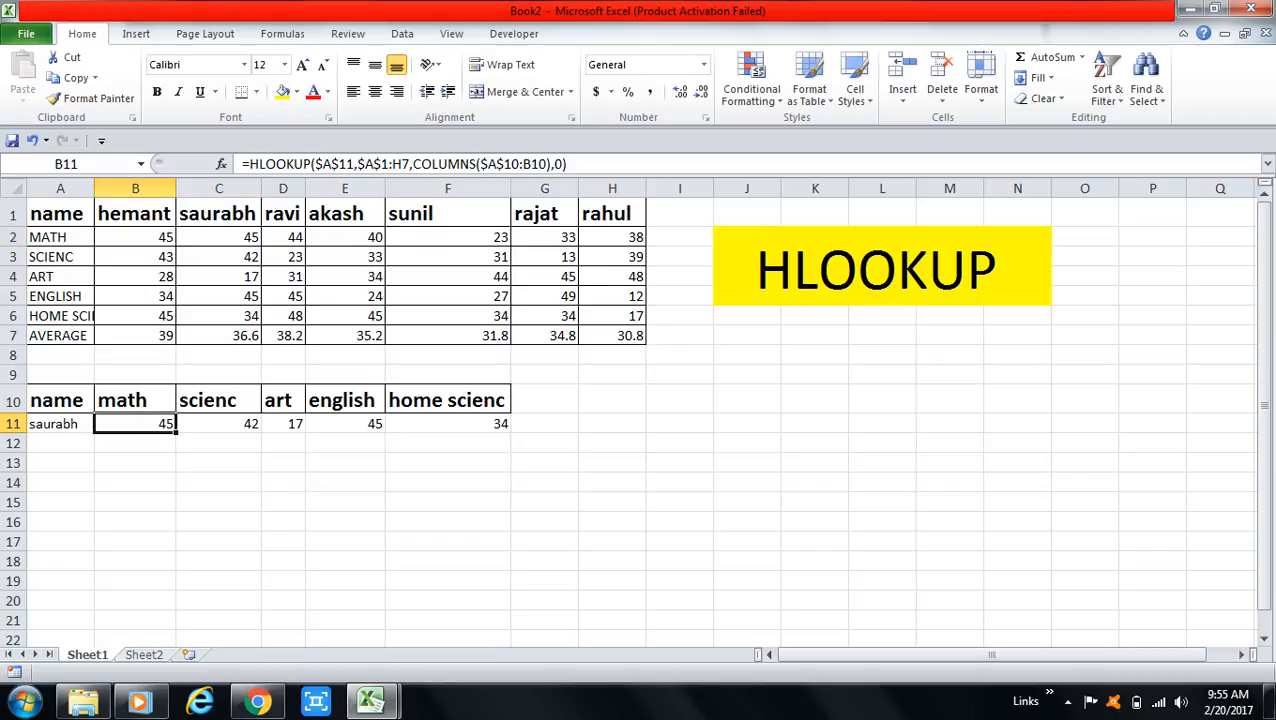
left_click(258, 259)
left_click(255, 424)
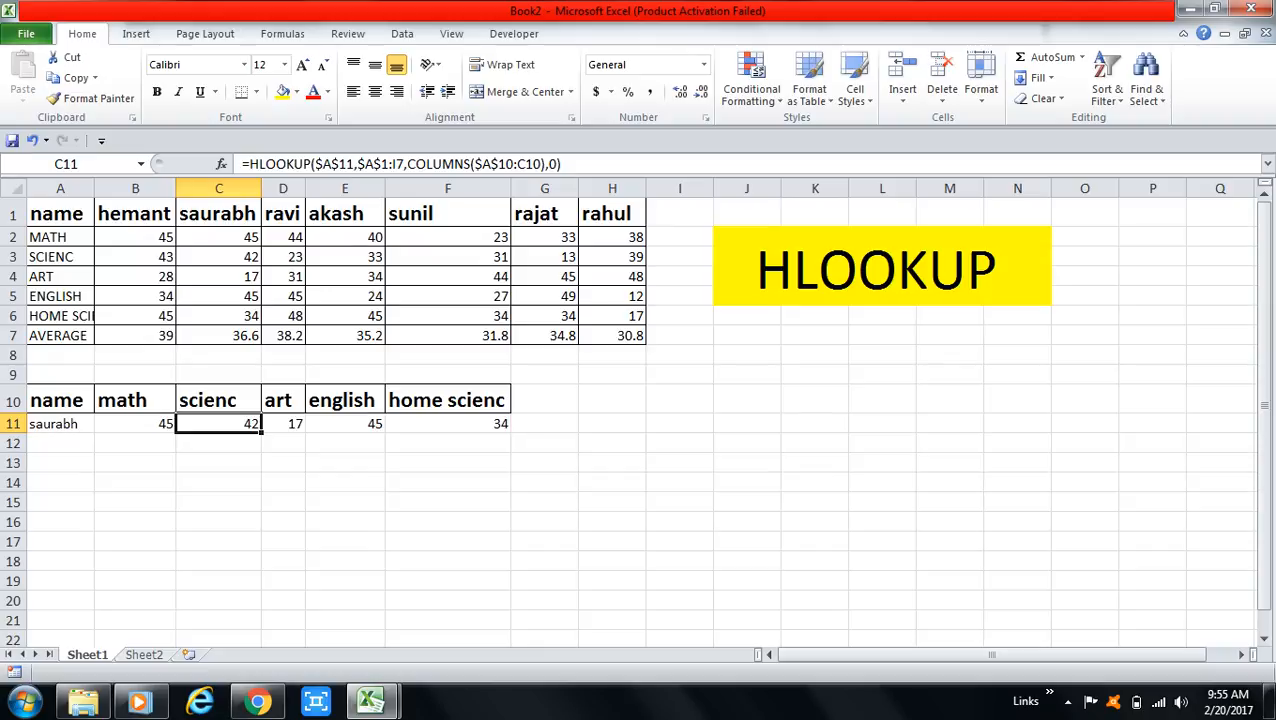
Copy the marks table A1:H7 and paste it transposed into A1 of a new workbook.
left_click_drag(50, 213, 647, 342)
key("ctrl+c")
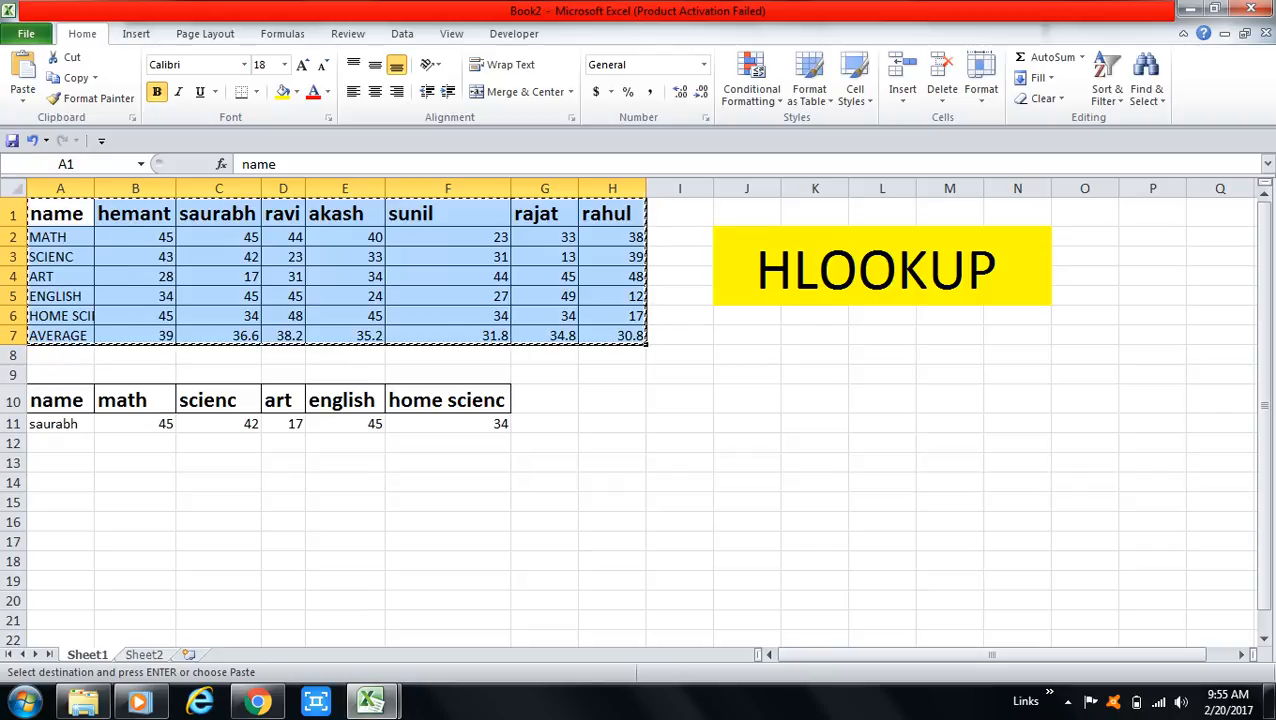
key("ctrl+n")
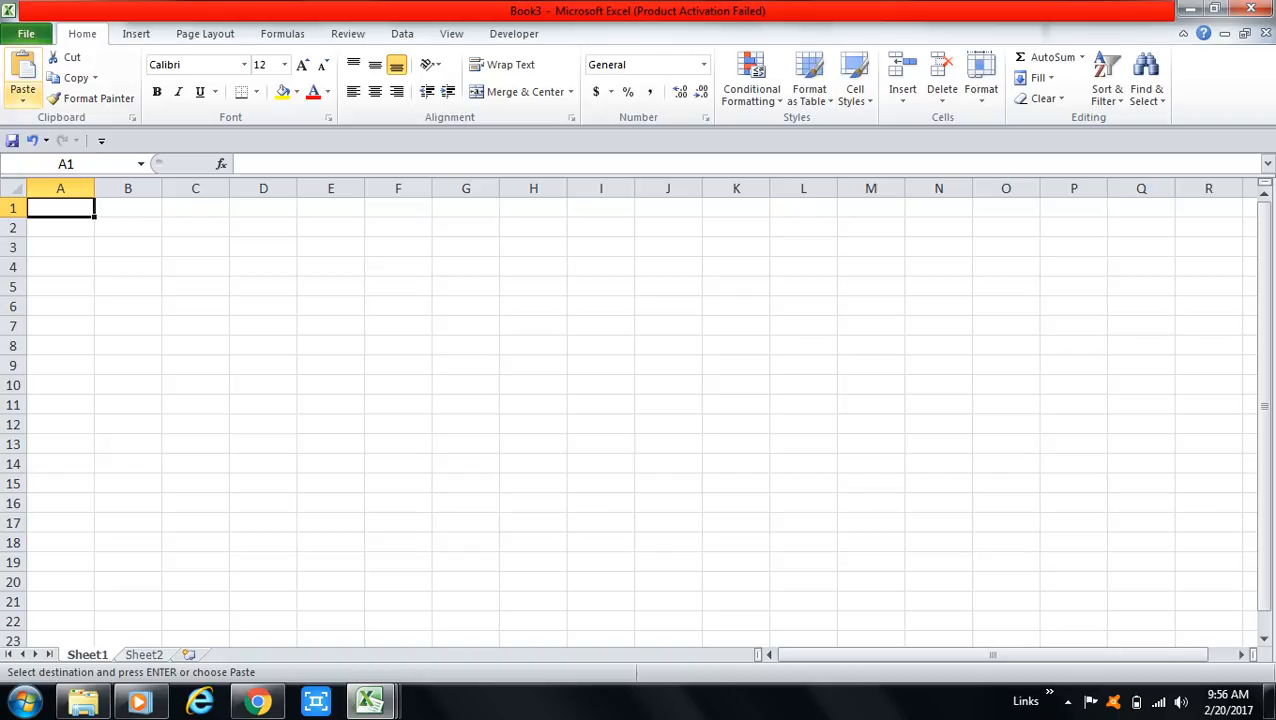
left_click(23, 95)
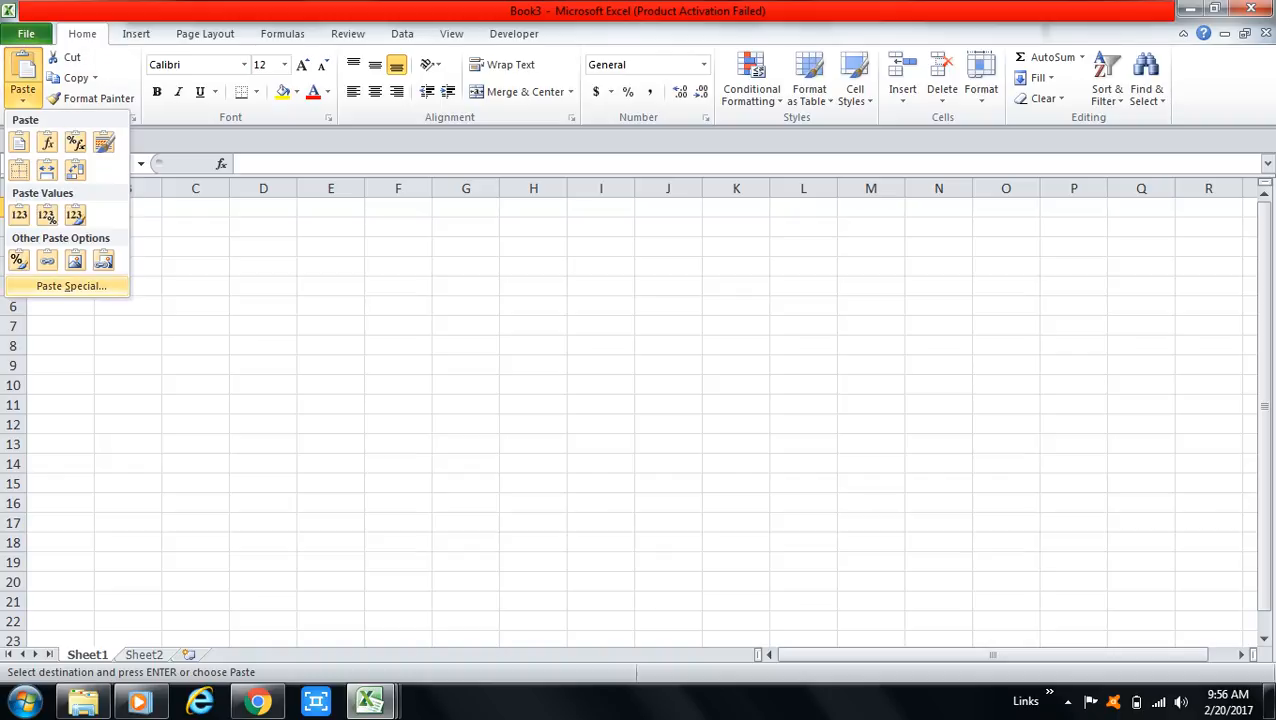
left_click(71, 286)
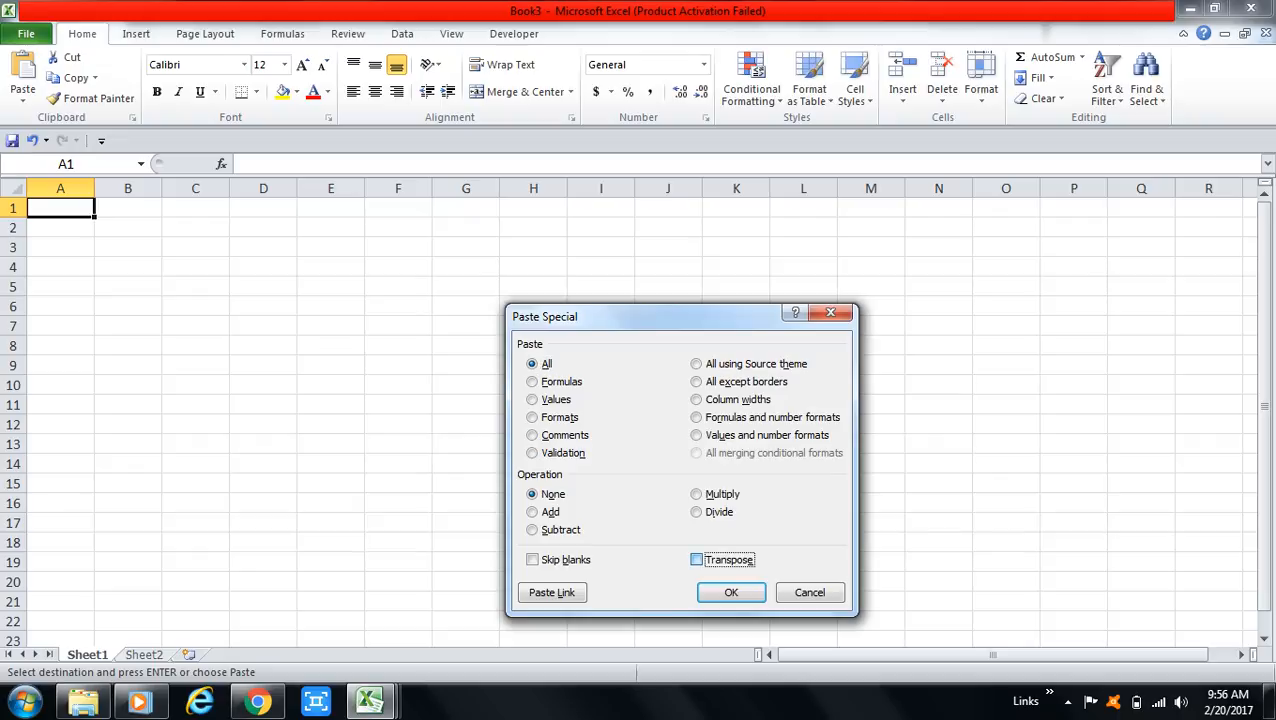
left_click(696, 560)
left_click(731, 592)
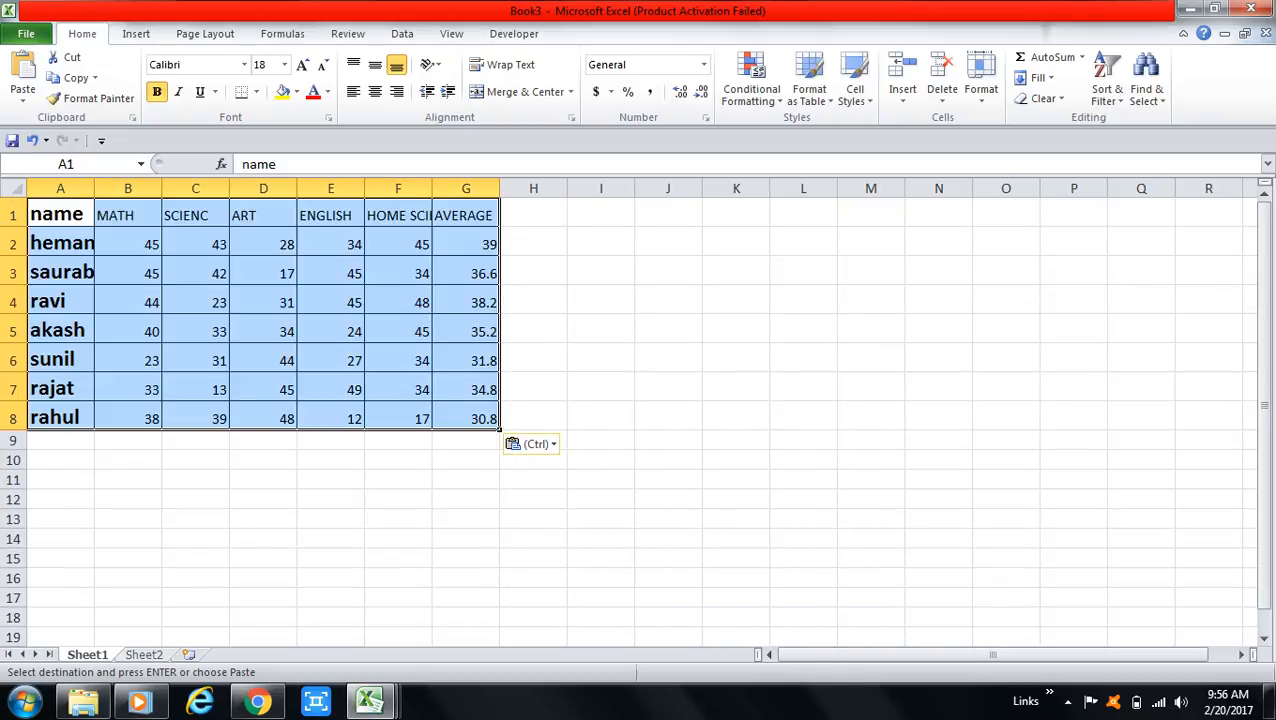
AutoFit the widths of columns A, B and C in the transposed table.
left_click(398, 480)
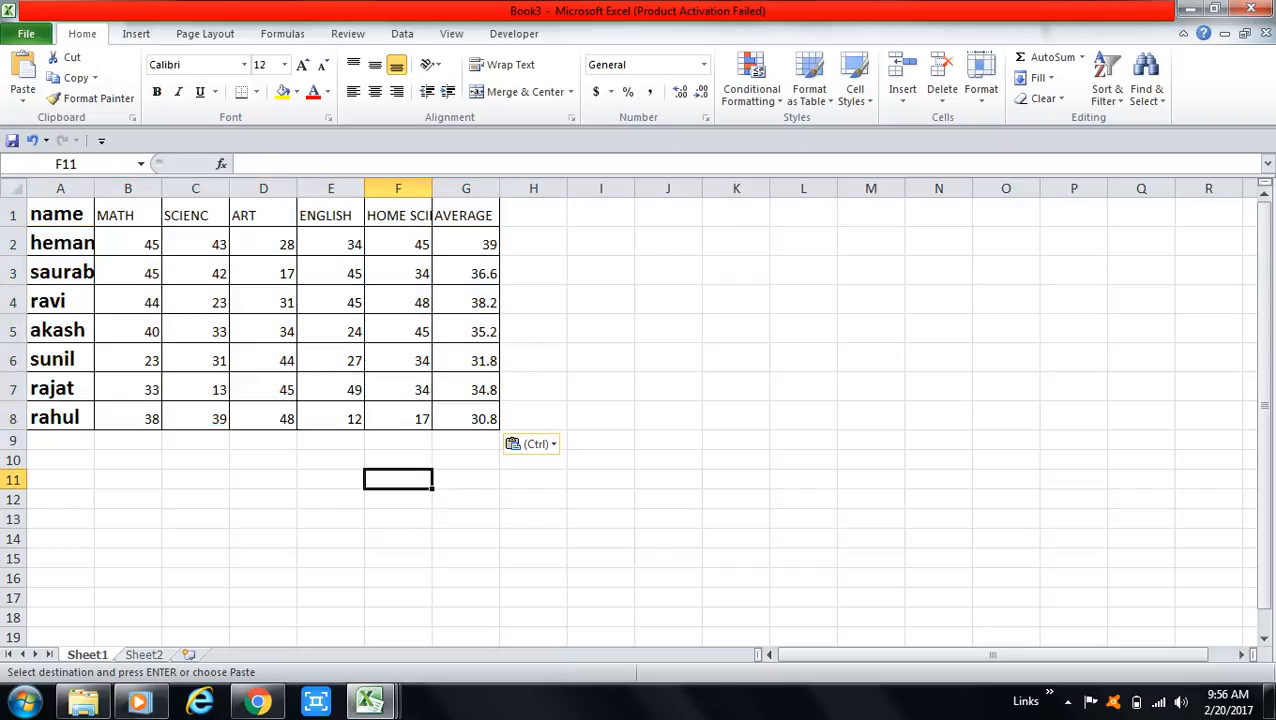
double_click(94, 188)
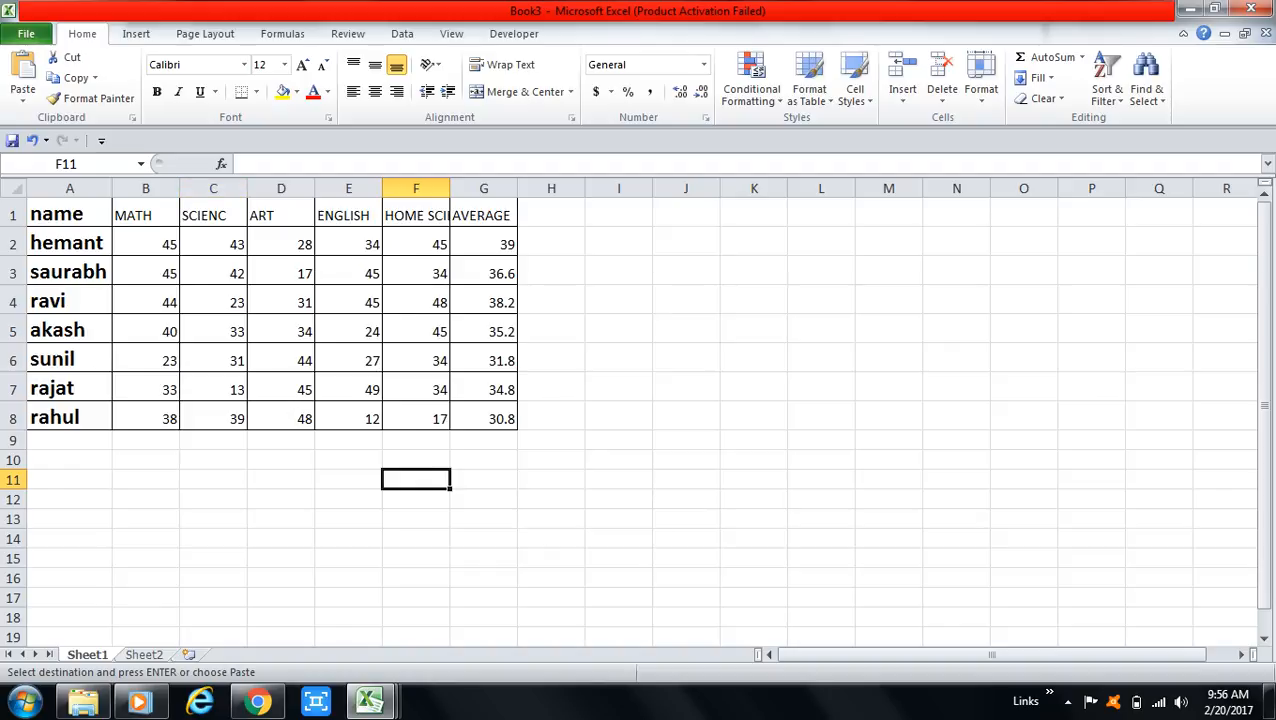
double_click(180, 188)
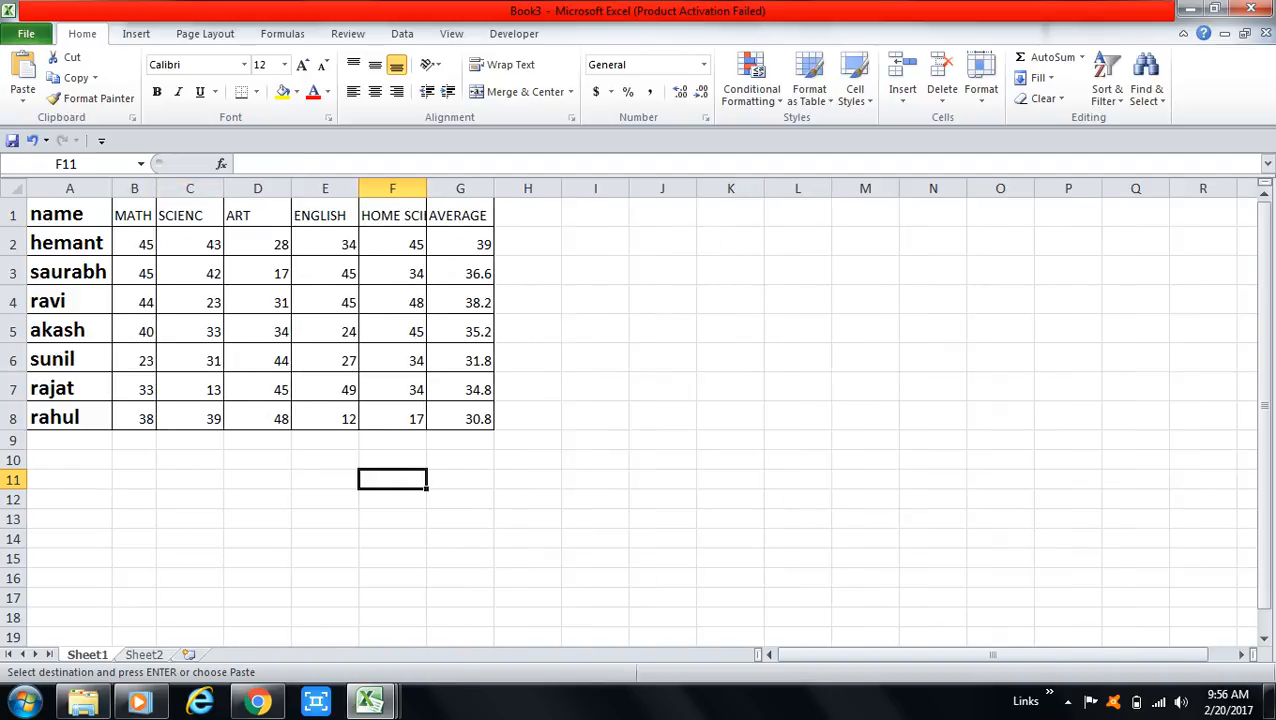
double_click(224, 188)
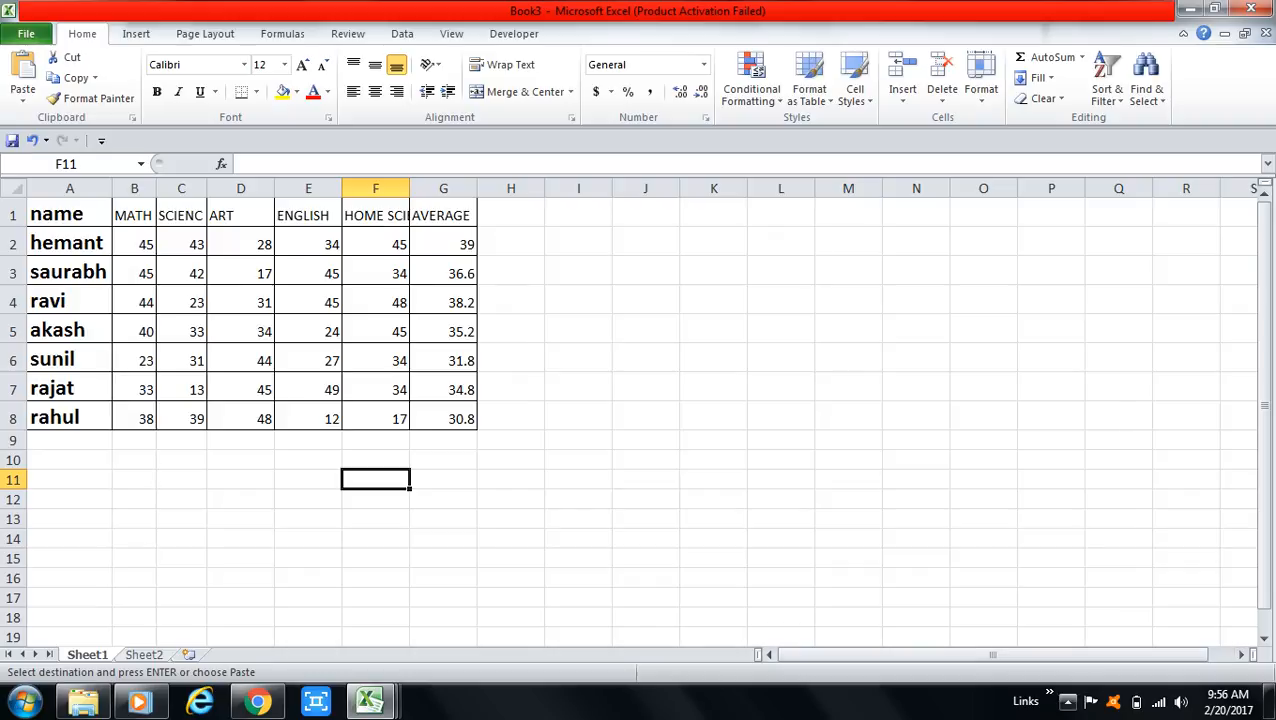
left_click(1067, 701)
left_click(1037, 606)
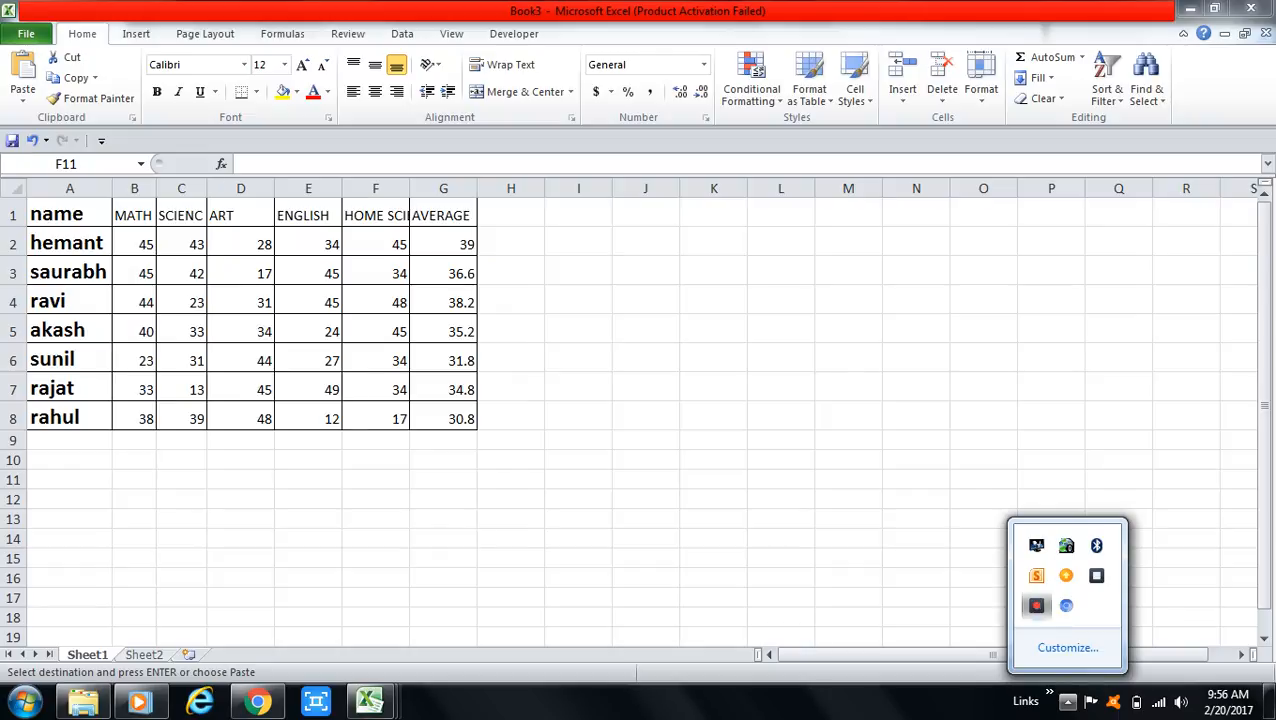